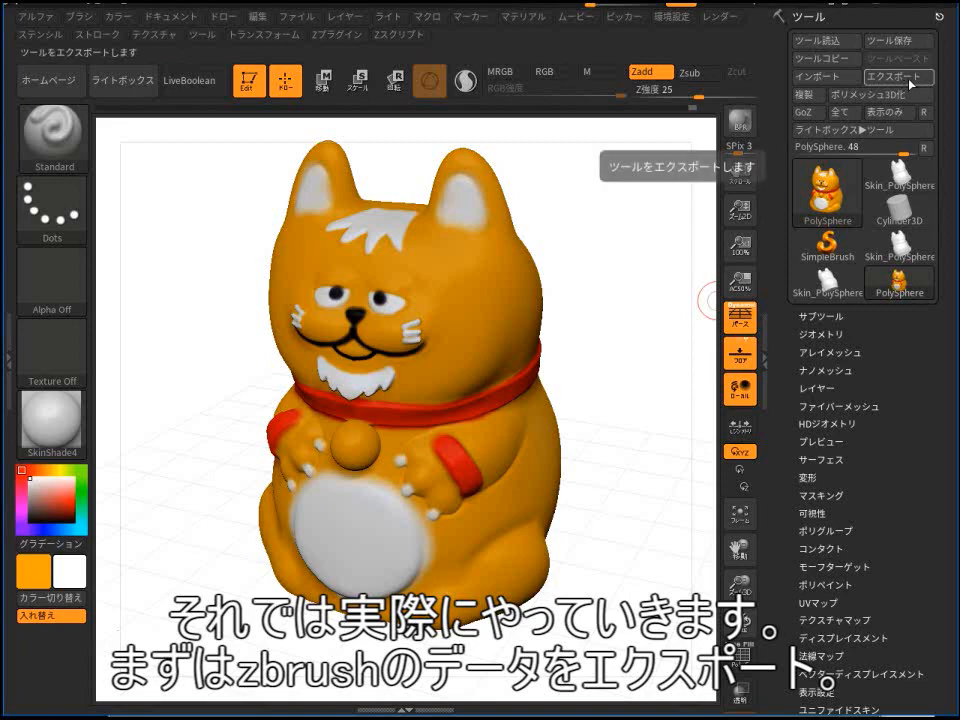
Step: Export the cat tool in OBJ format to nekomodel.OBJ in the zbrush3dc folder on the desktop
left_click(910, 86)
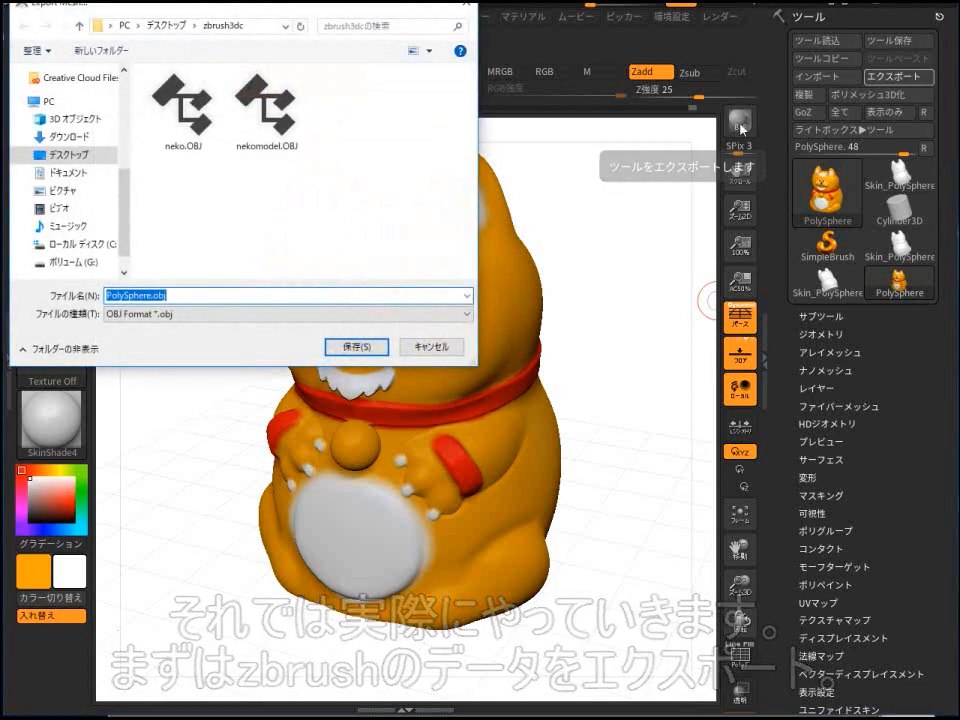
left_click(290, 127)
left_click(290, 127)
left_click(495, 361)
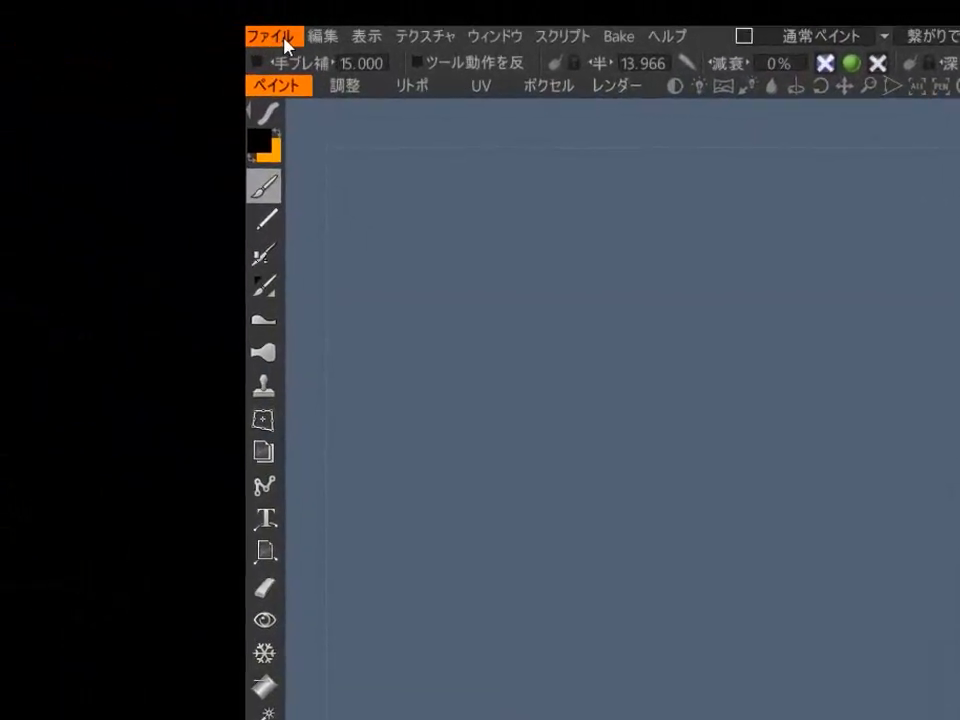
Step: Switch to 3D-Coat and import nekomodel.OBJ from the zbrush3dc folder as a vertex painting model
left_click(286, 40)
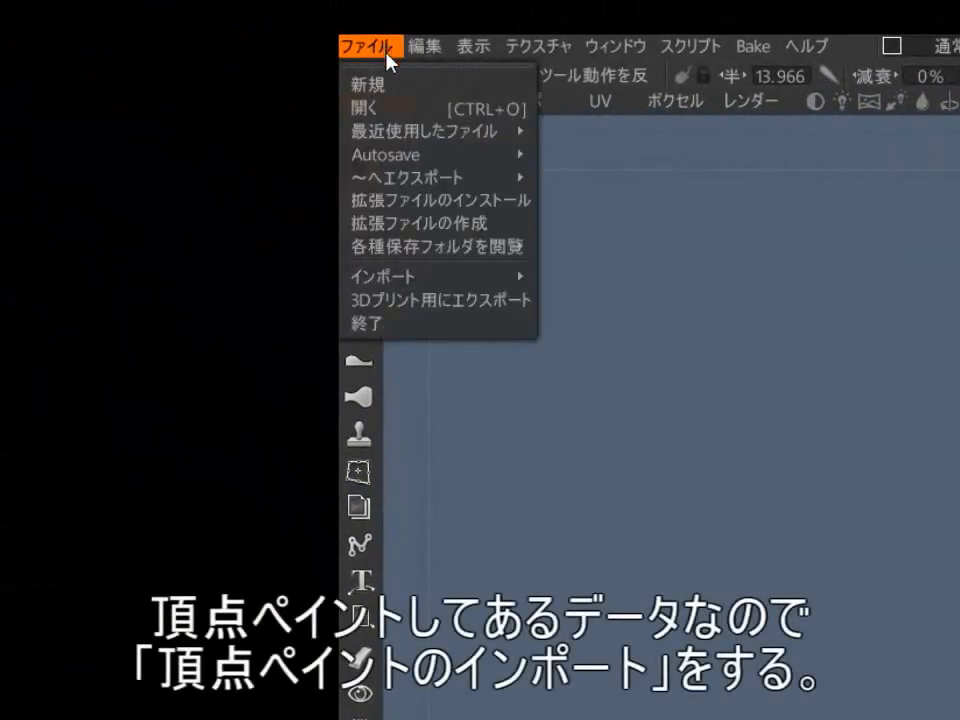
mouse_move(313, 252)
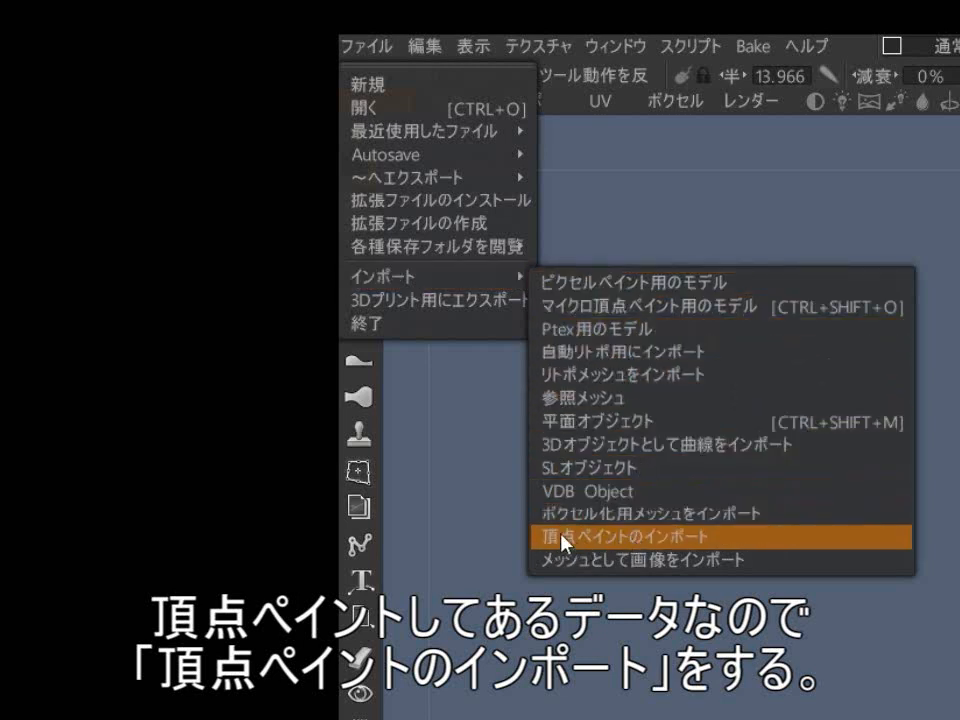
left_click(668, 548)
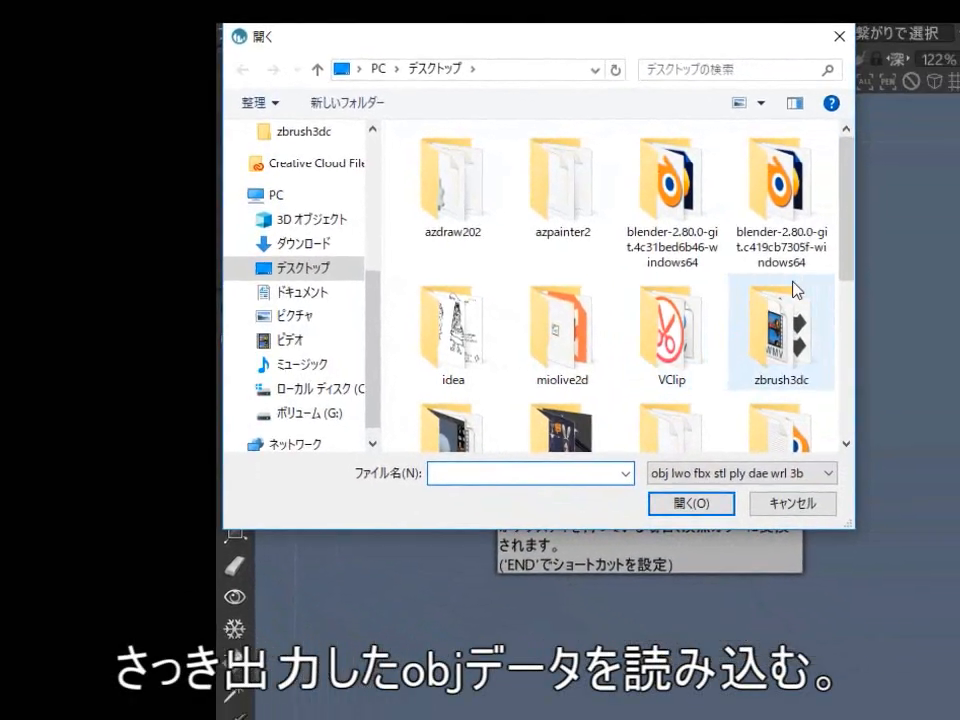
scroll(348, 122, "down", 2)
double_click(407, 139)
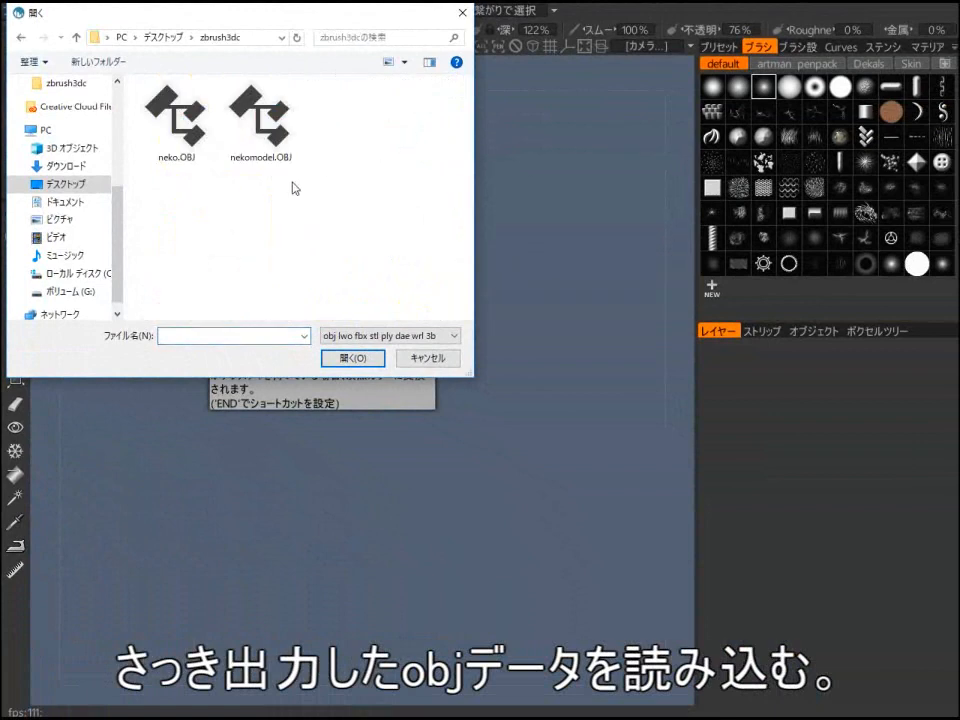
double_click(263, 143)
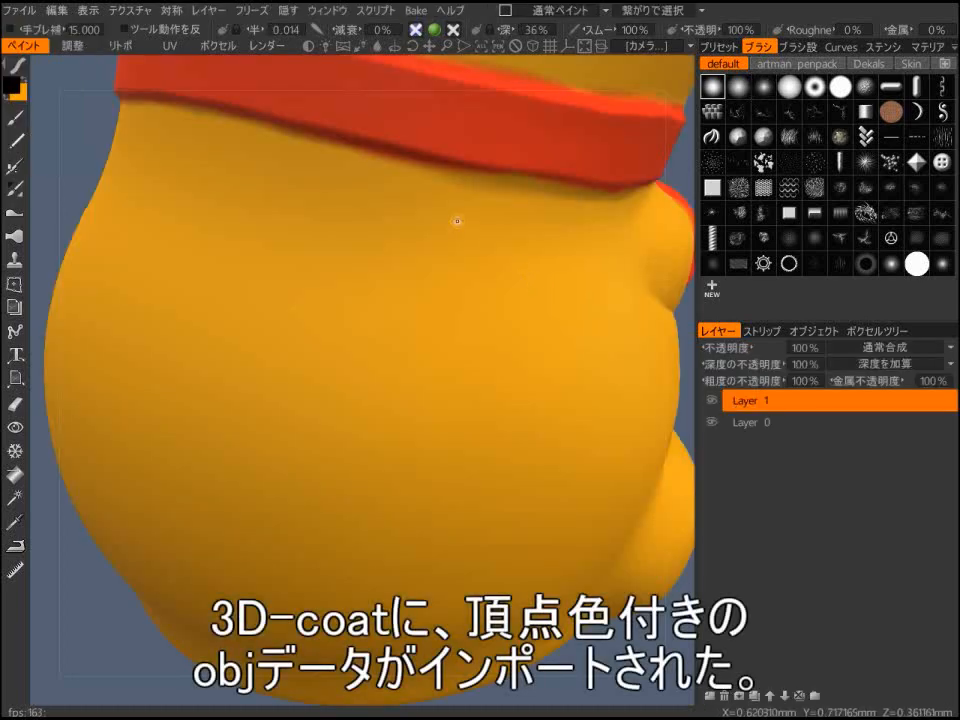
Step: Switch to the Voxels room, frame the whole cat, and bring up the AUTOPO commands for the ZBrush_defualt_group layer
left_click(219, 46)
right_click_drag(540, 320, 490, 523)
mouse_move(490, 523)
left_mouse_down()
mouse_move(574, 360)
mouse_move(266, 401)
mouse_move(671, 366)
mouse_move(478, 355)
left_mouse_up()
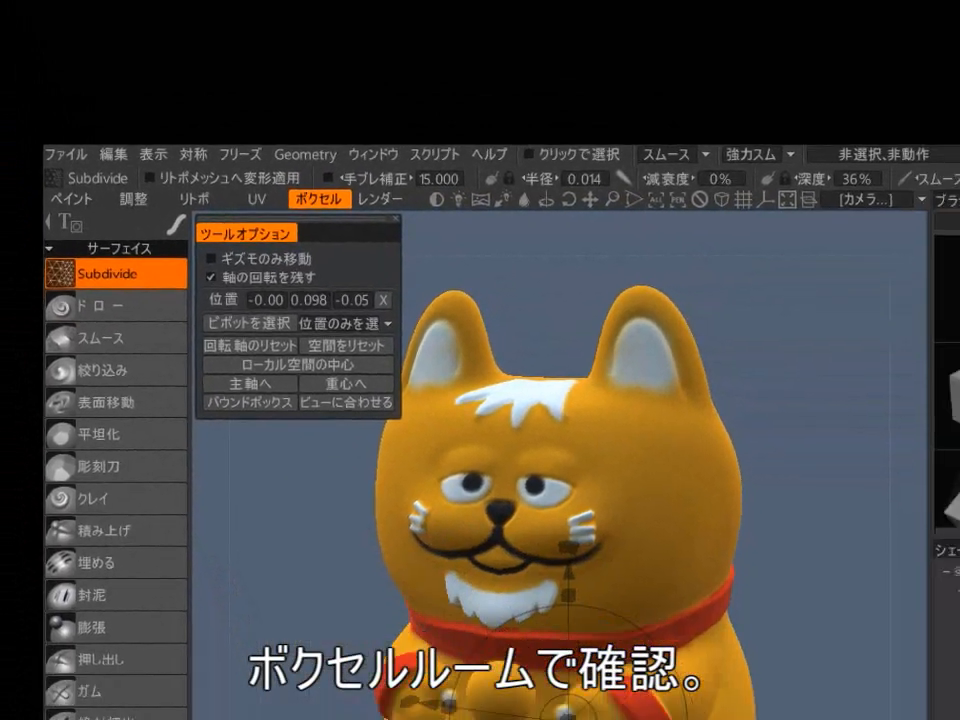
left_click(770, 386)
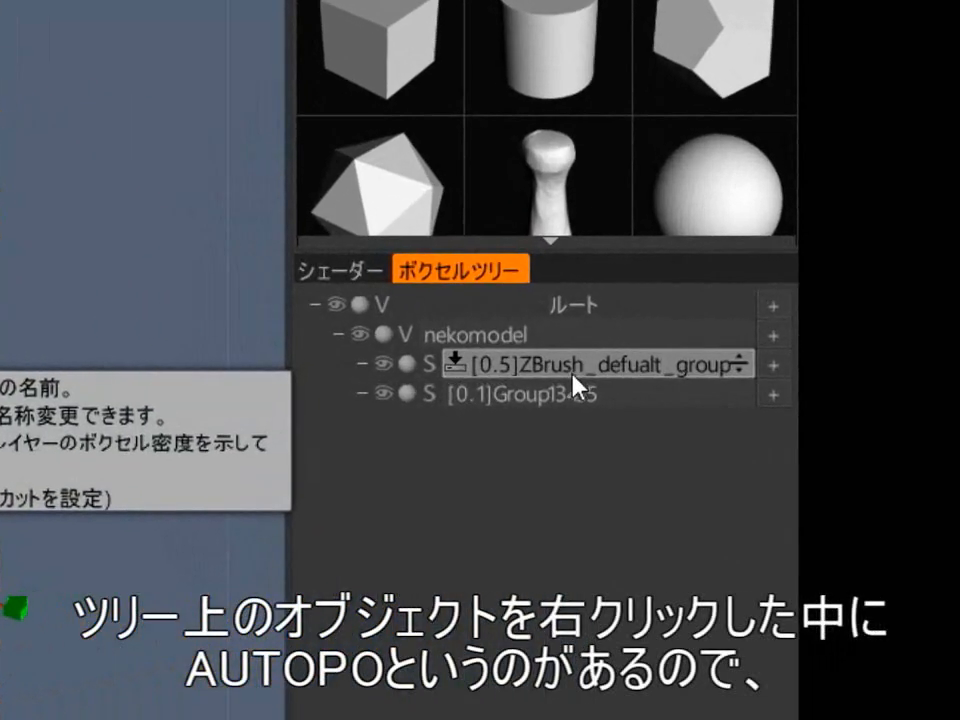
right_click(578, 385)
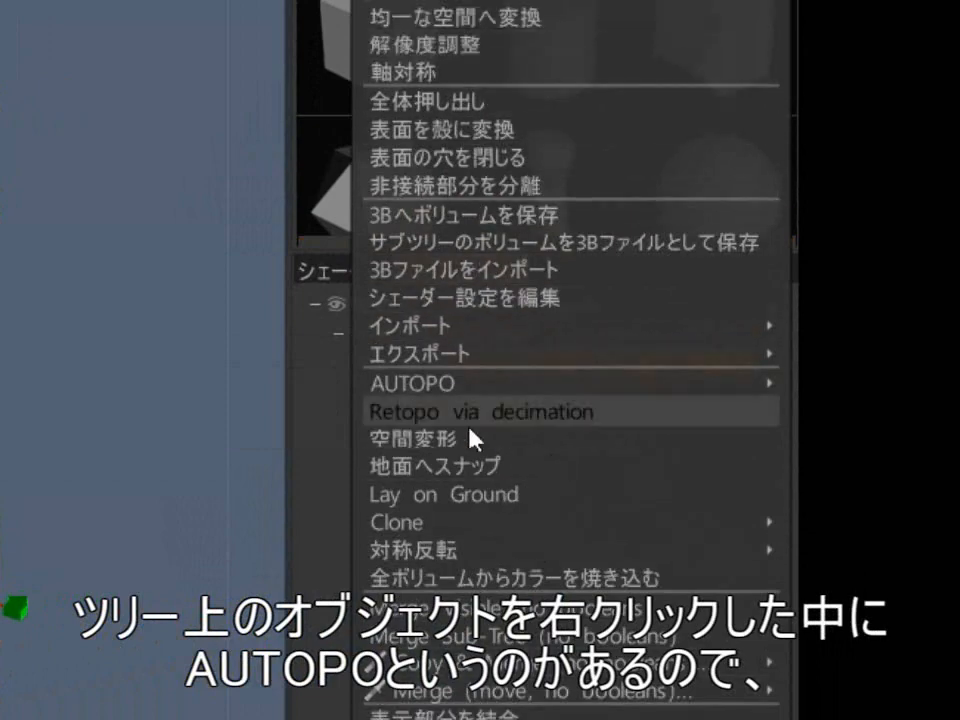
mouse_move(418, 388)
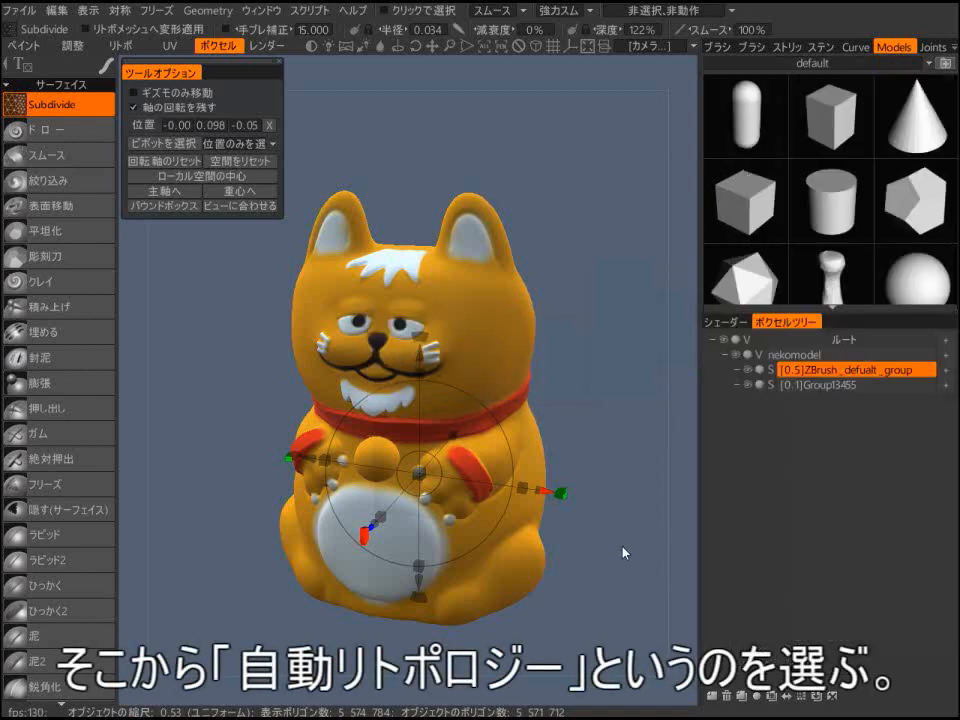
Step: Enable X-axis mirror symmetry for the cat model
right_click_drag(622, 552, 664, 540)
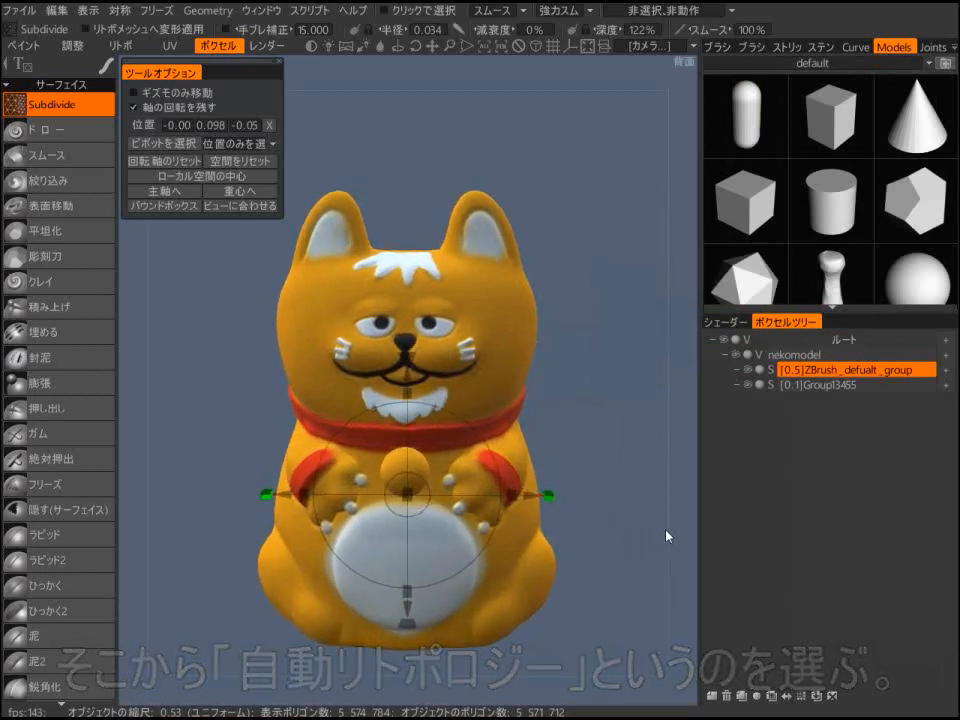
key("s")
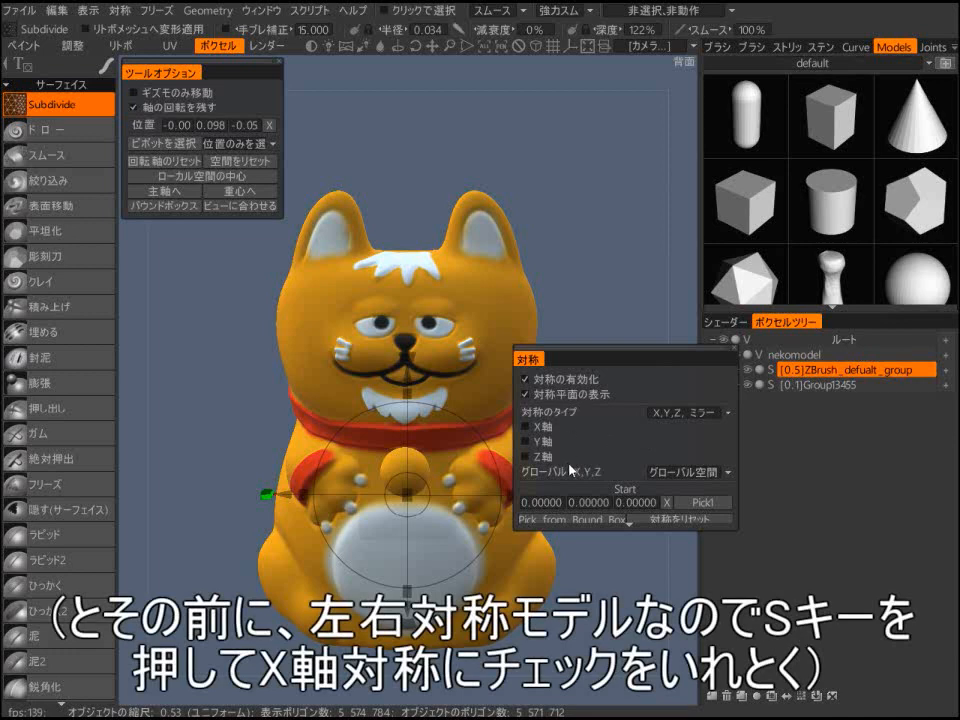
left_click(527, 430)
mouse_move(600, 276)
left_mouse_down()
mouse_move(547, 309)
mouse_move(600, 290)
left_mouse_up()
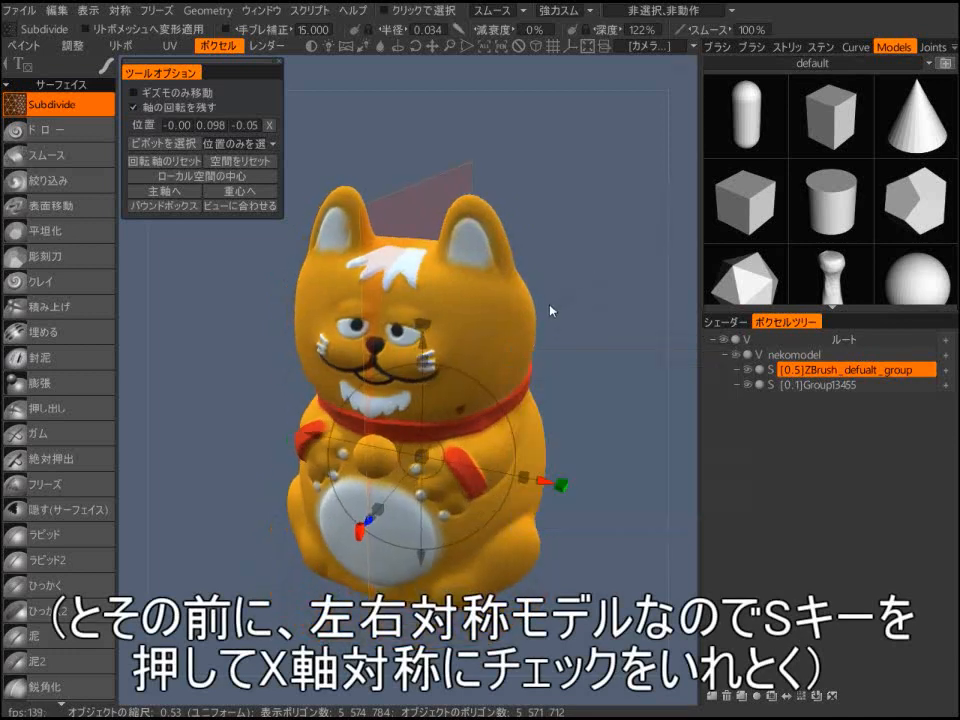
Step: Run automatic retopology on the ZBrush_defualt_group layer with 3000 required polygons, leaving the density areas unpainted
right_click(785, 370)
mouse_move(806, 366)
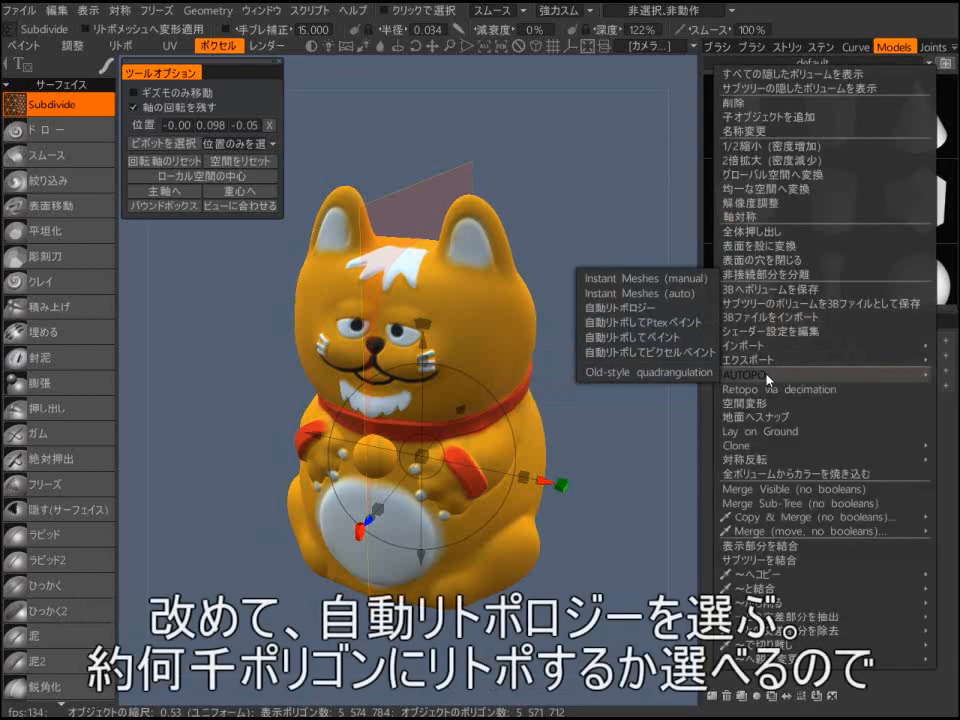
left_click(628, 310)
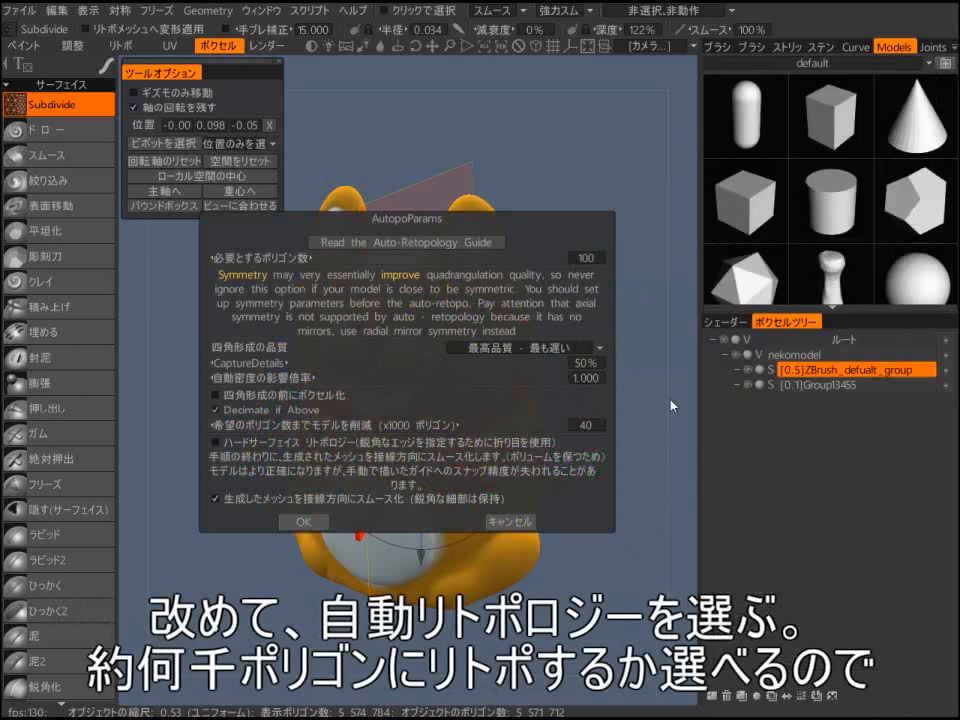
left_click(588, 259)
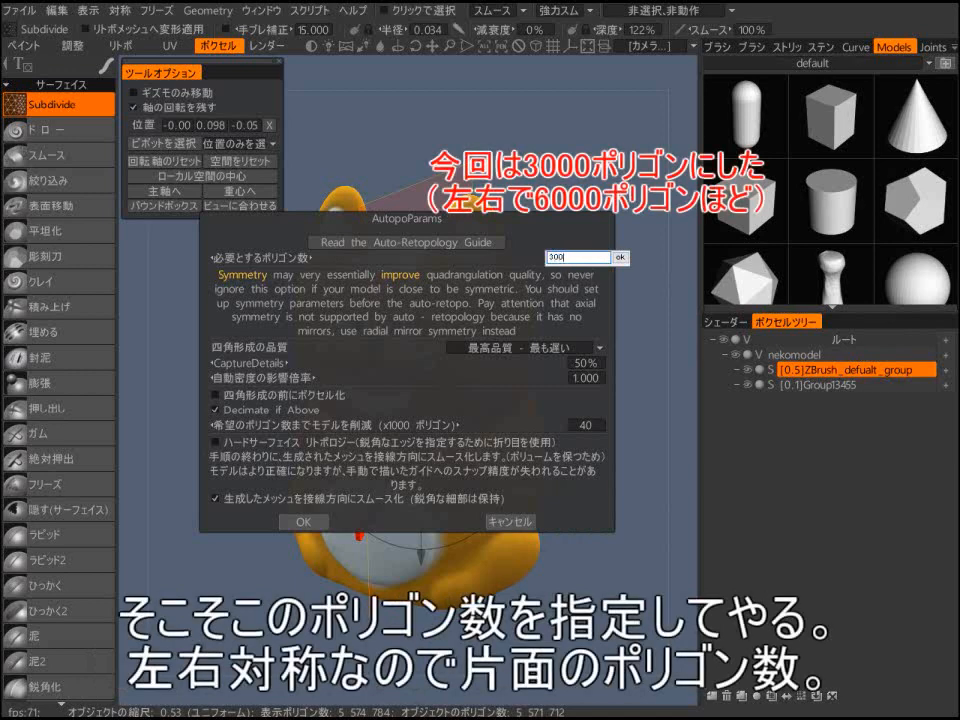
type("3000")
key("Return")
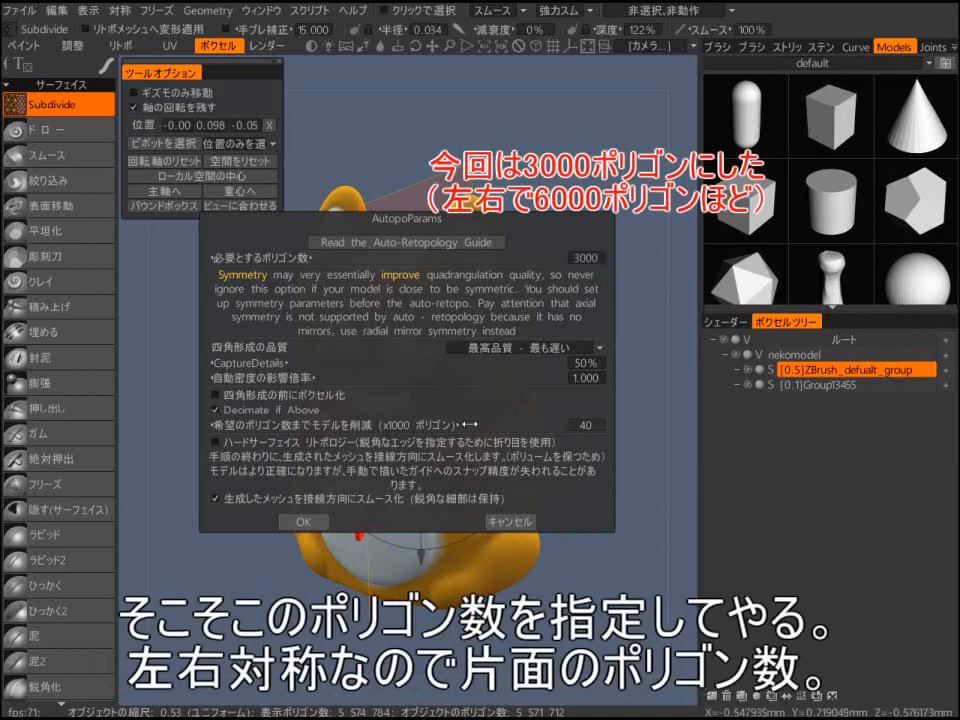
left_click(300, 522)
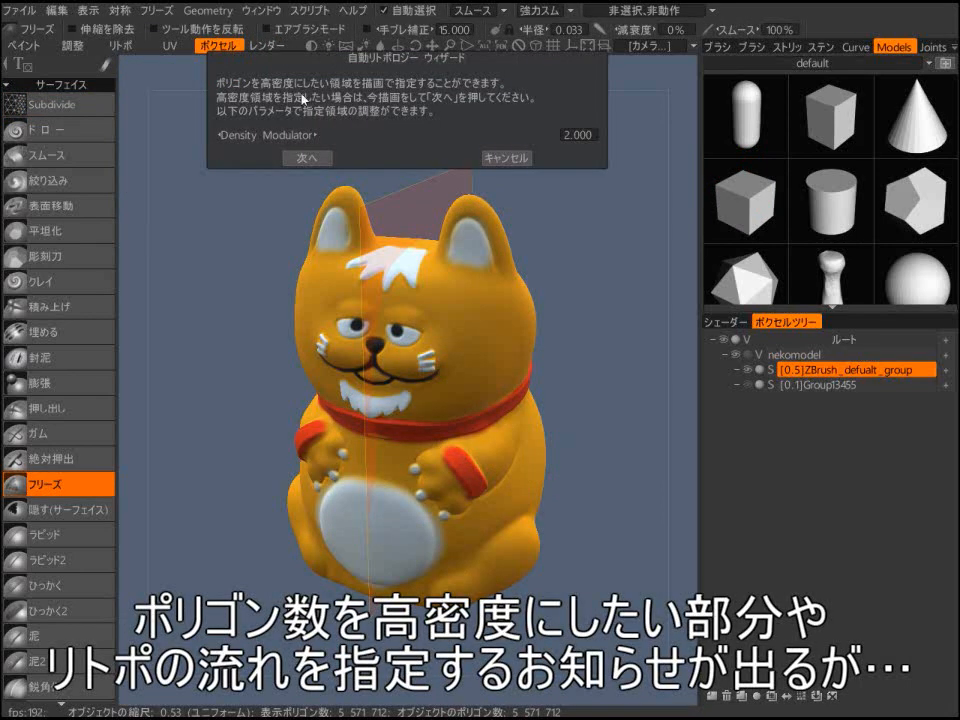
left_click(314, 159)
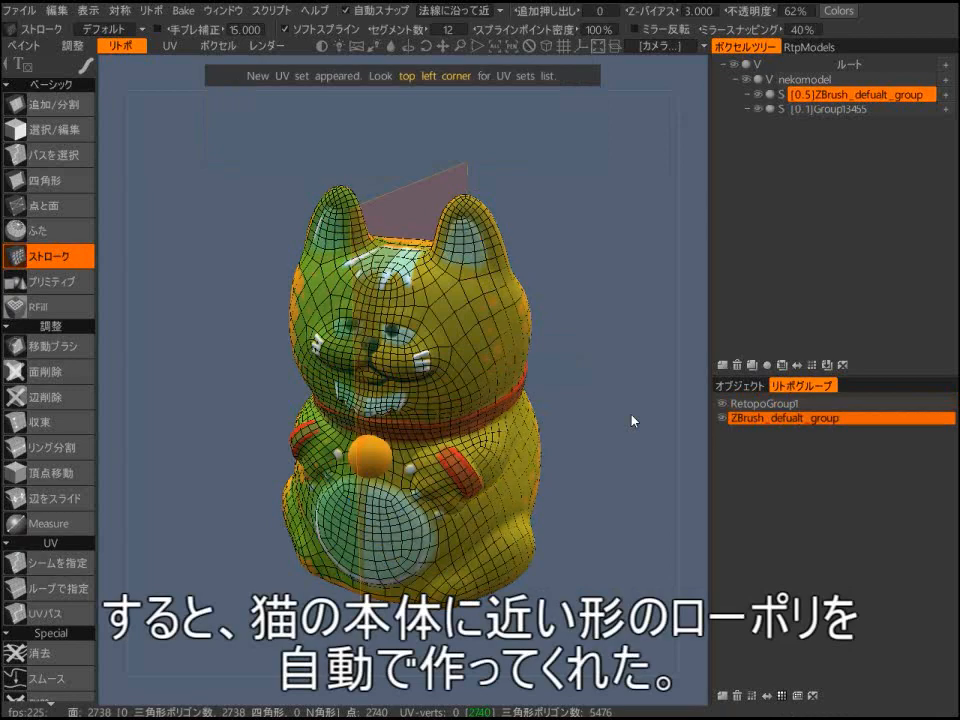
Step: Disable symmetry in the Retopo room and view the cat straight on
middle_click_drag(606, 339, 542, 378)
key("s")
left_click(516, 323)
key("KP_8")
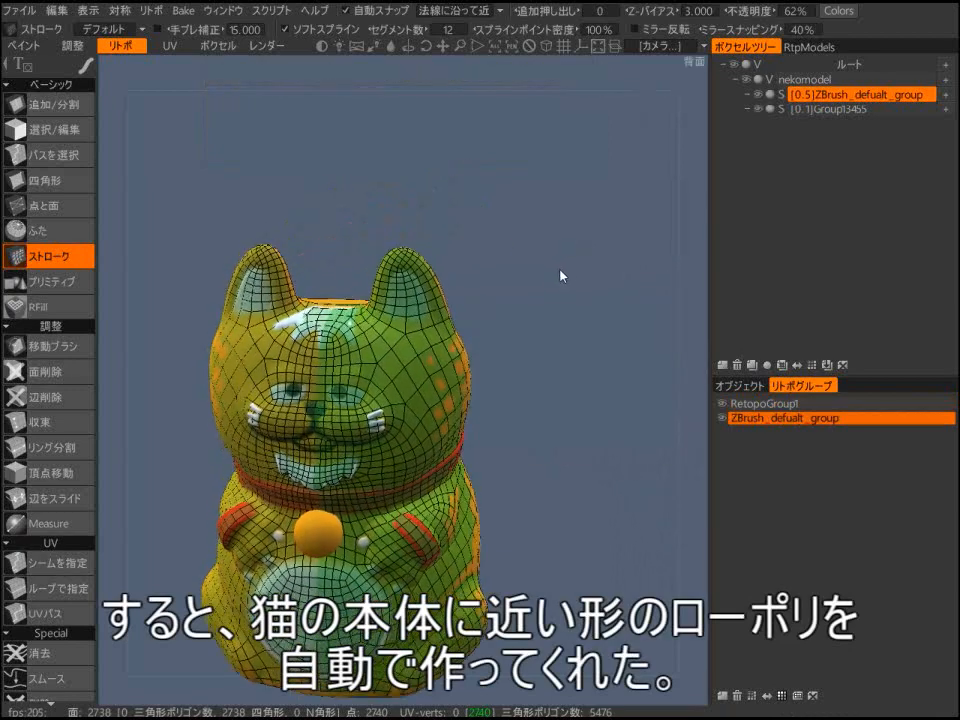
Step: Examine the cat body's generated low-poly mesh from the front, side and back
right_click_drag(568, 370, 573, 613)
middle_click_drag(573, 613, 536, 469)
left_click_drag(536, 469, 610, 536)
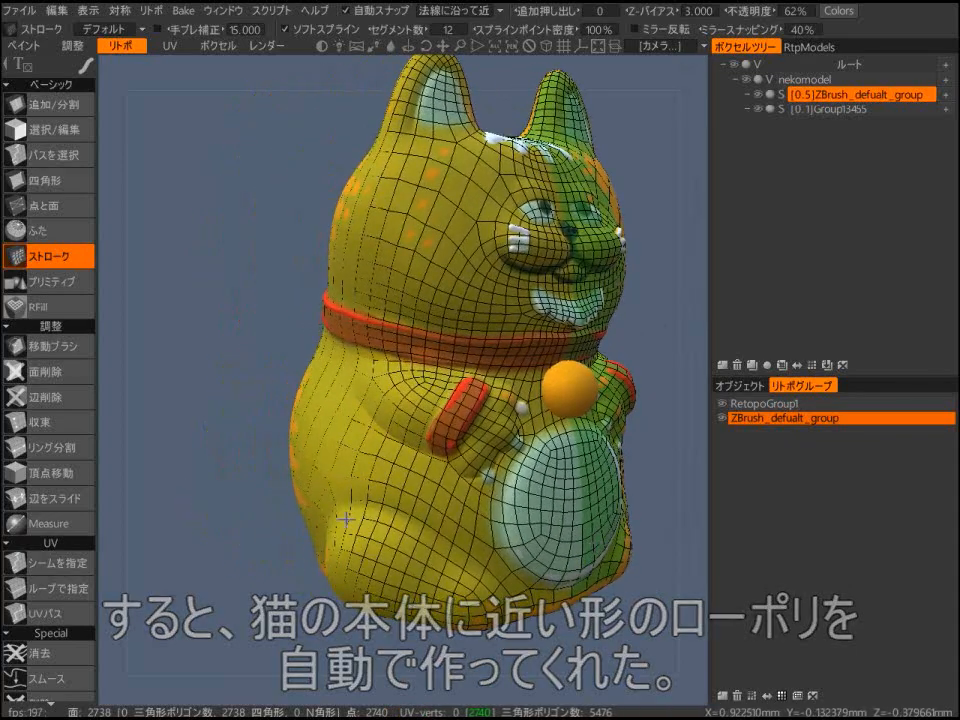
right_click_drag(345, 519, 290, 552)
left_click_drag(289, 552, 420, 633)
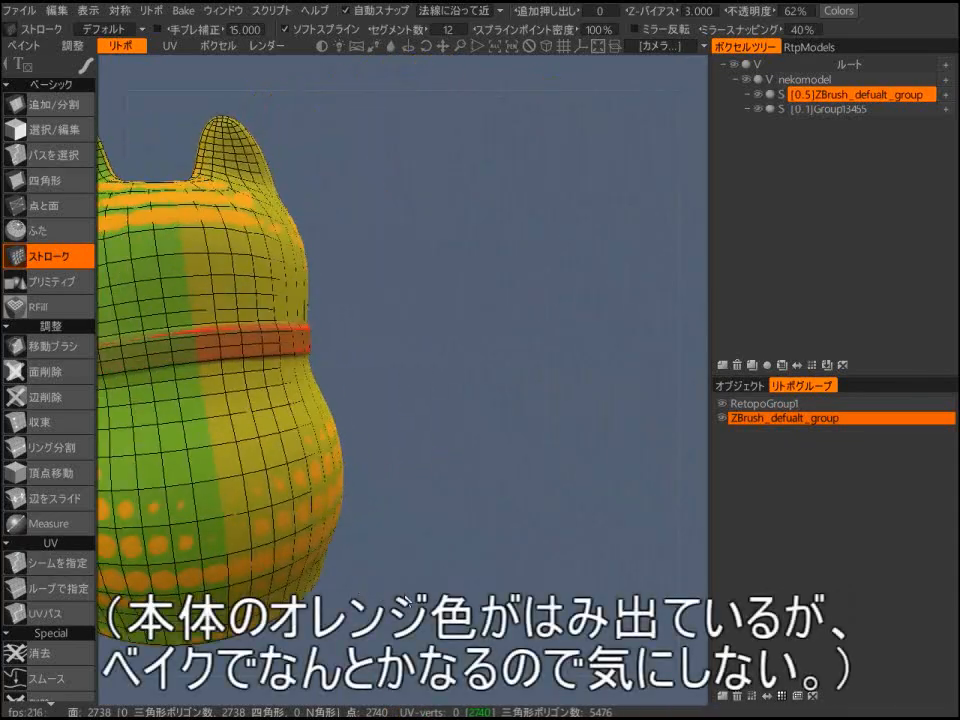
middle_click_drag(400, 635, 530, 573)
left_click_drag(529, 573, 484, 525)
left_click_drag(519, 347, 586, 355)
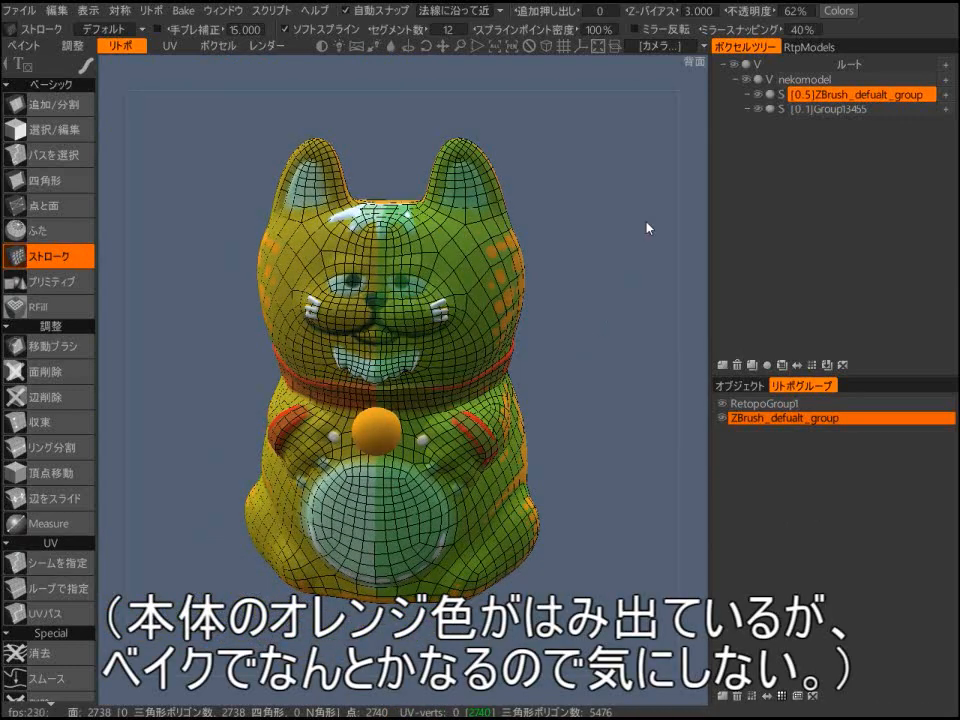
left_click(749, 79)
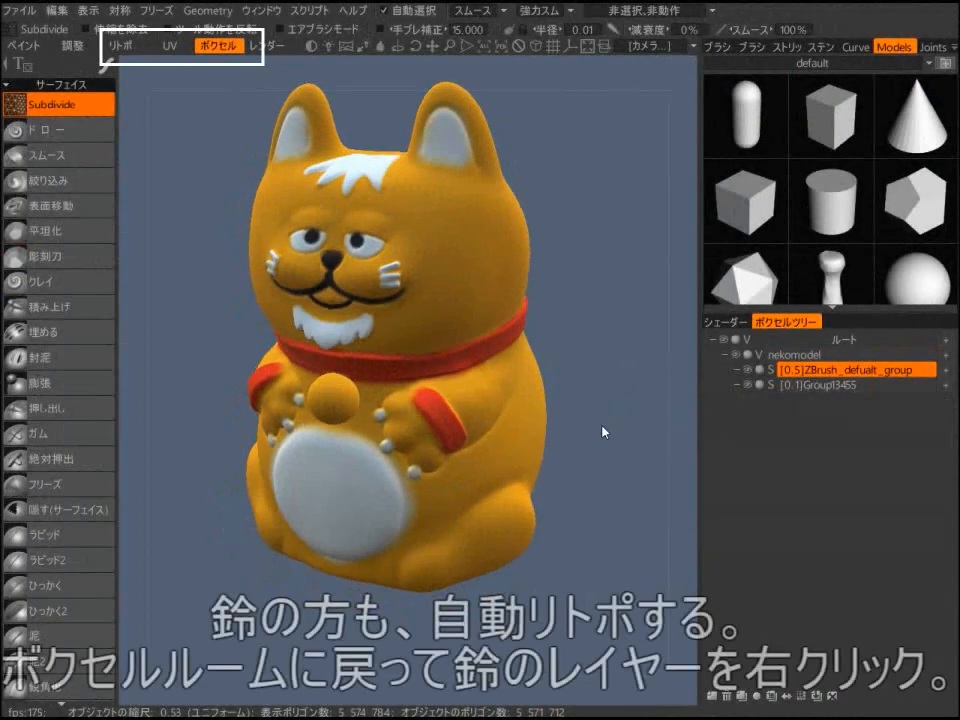
Step: Start automatic retopology on the bell layer Group13455 with 200 required polygons, skipping the density painting
left_click(836, 385)
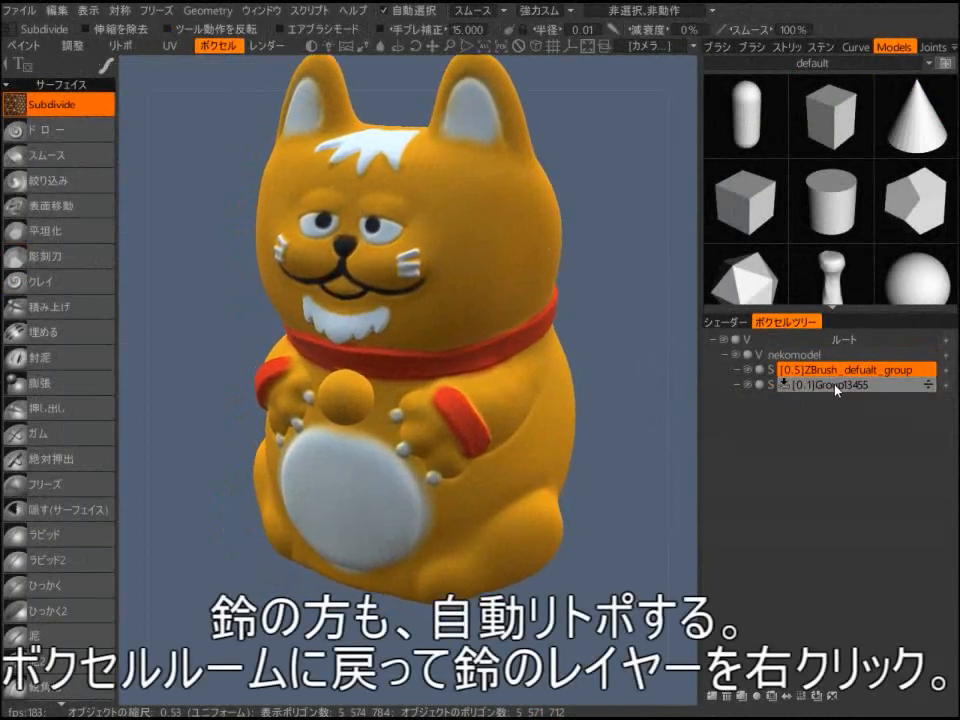
right_click(834, 395)
mouse_move(782, 400)
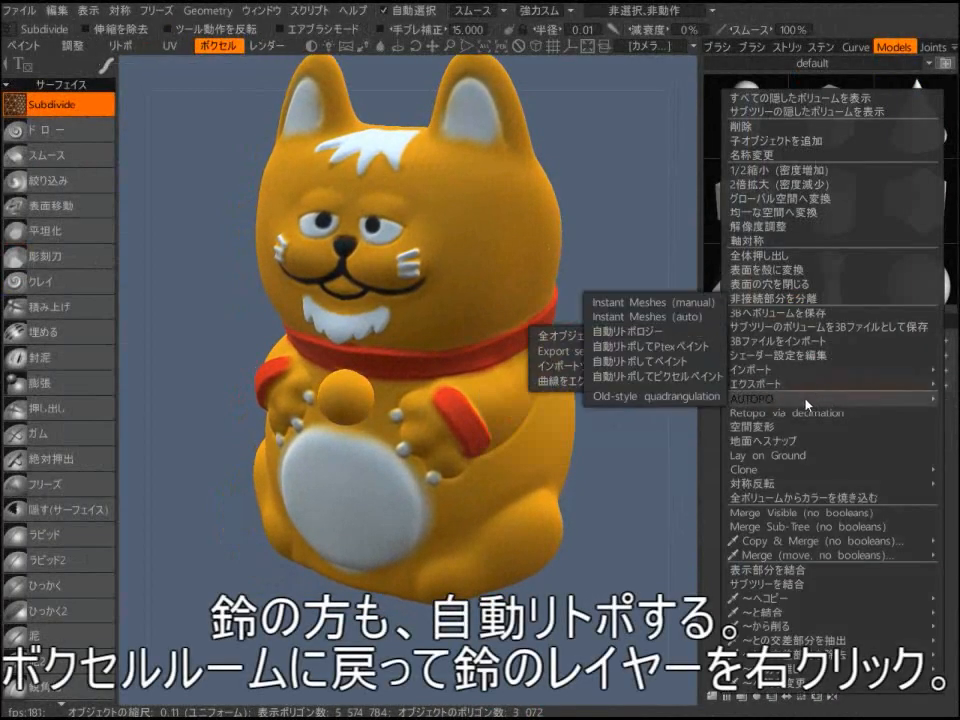
left_click(622, 332)
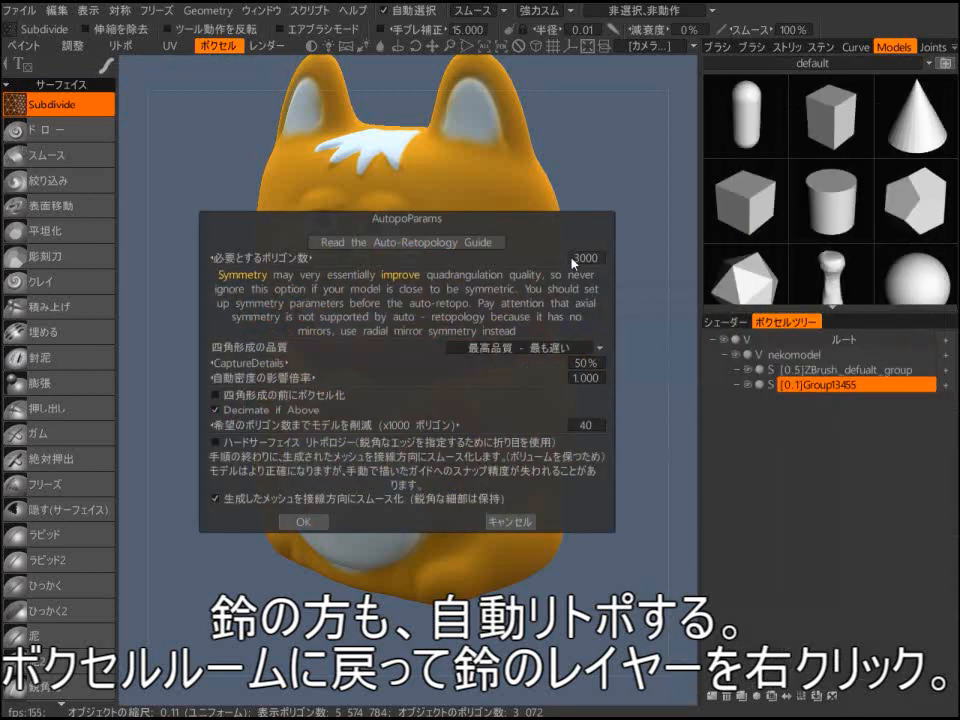
left_click(580, 258)
type("200")
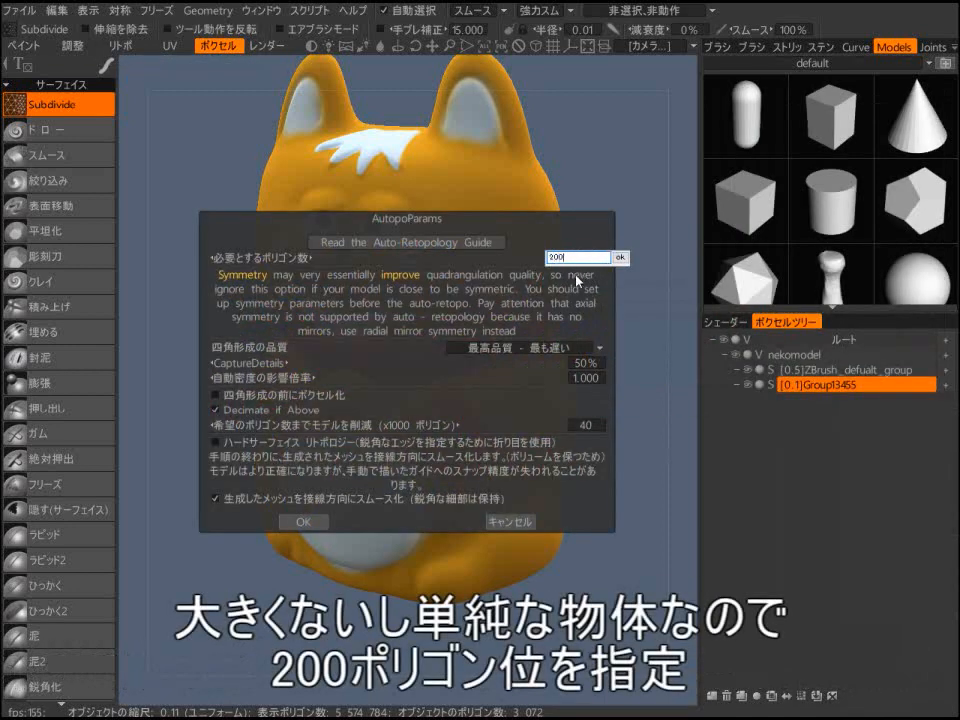
left_click(302, 521)
left_click(290, 157)
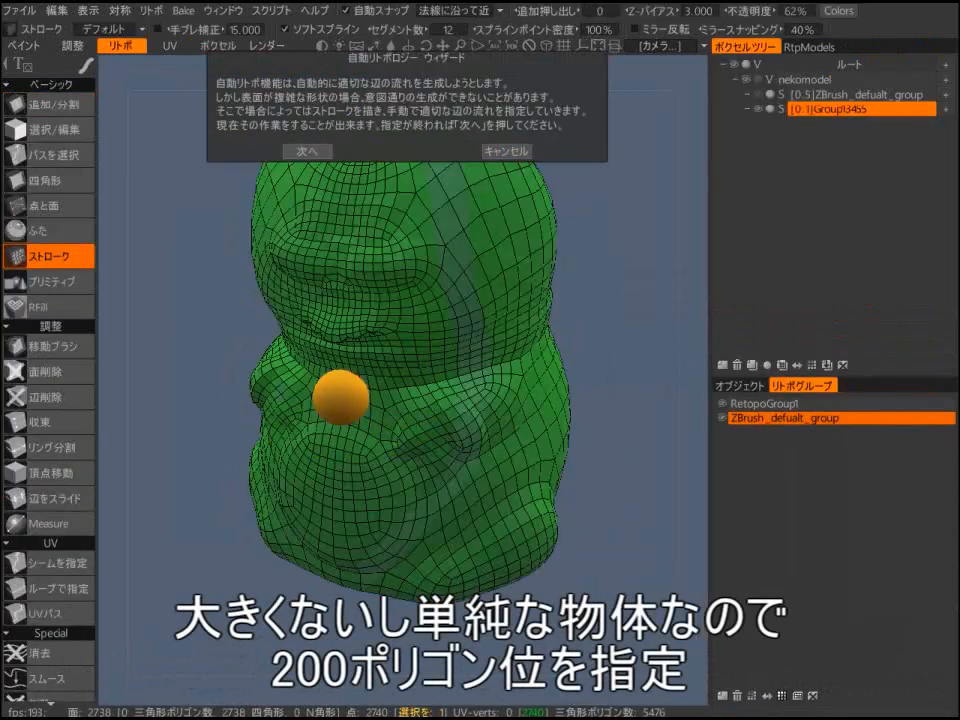
Step: Enable symmetry again and finish the bell's auto-retopology without drawing guide strokes
key("s")
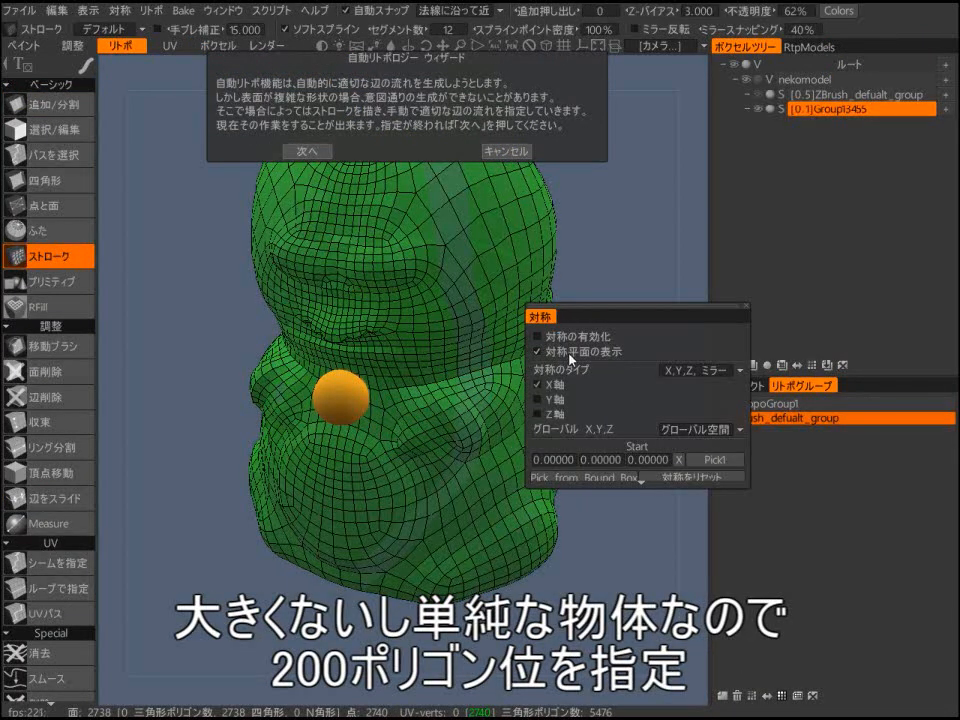
left_click(569, 337)
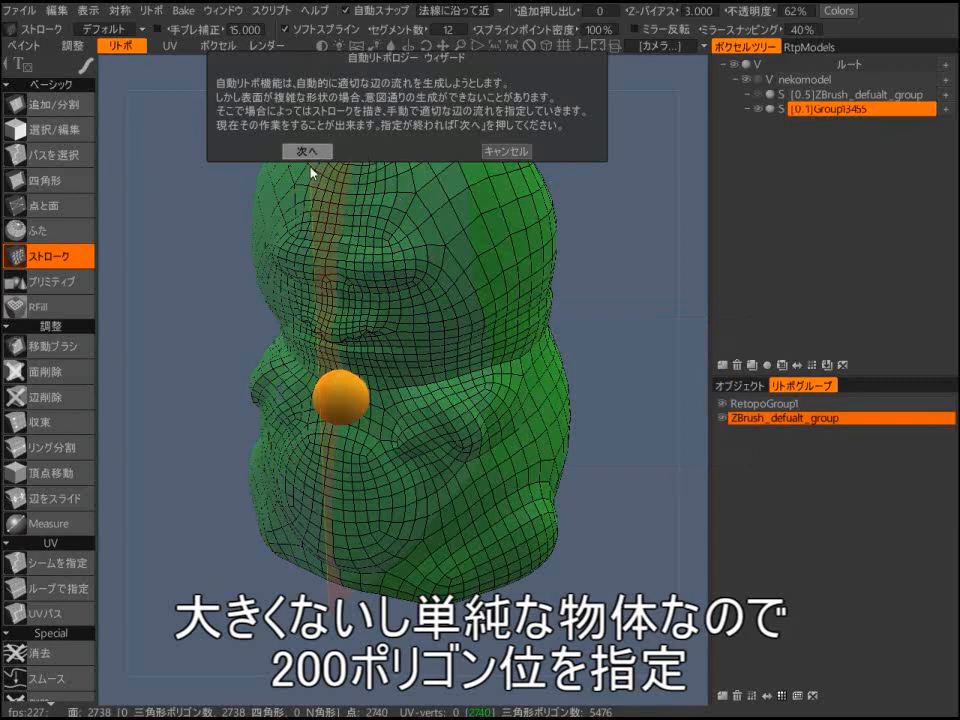
left_click(307, 151)
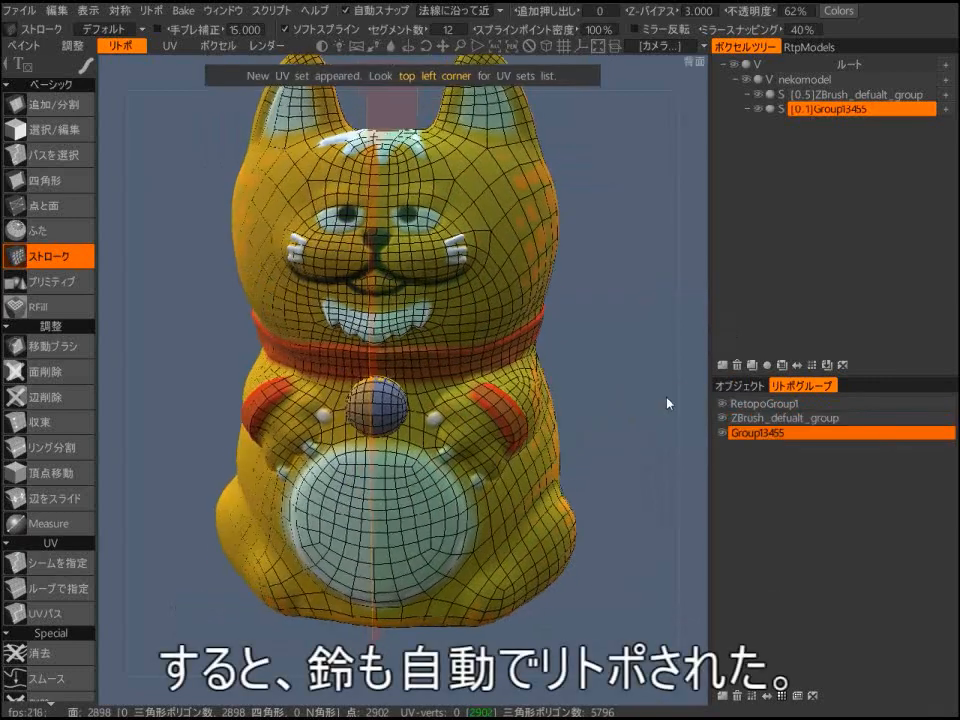
Step: Hide the nekomodel volume and examine the bell's retopo mesh up close
left_click_drag(668, 403, 604, 386)
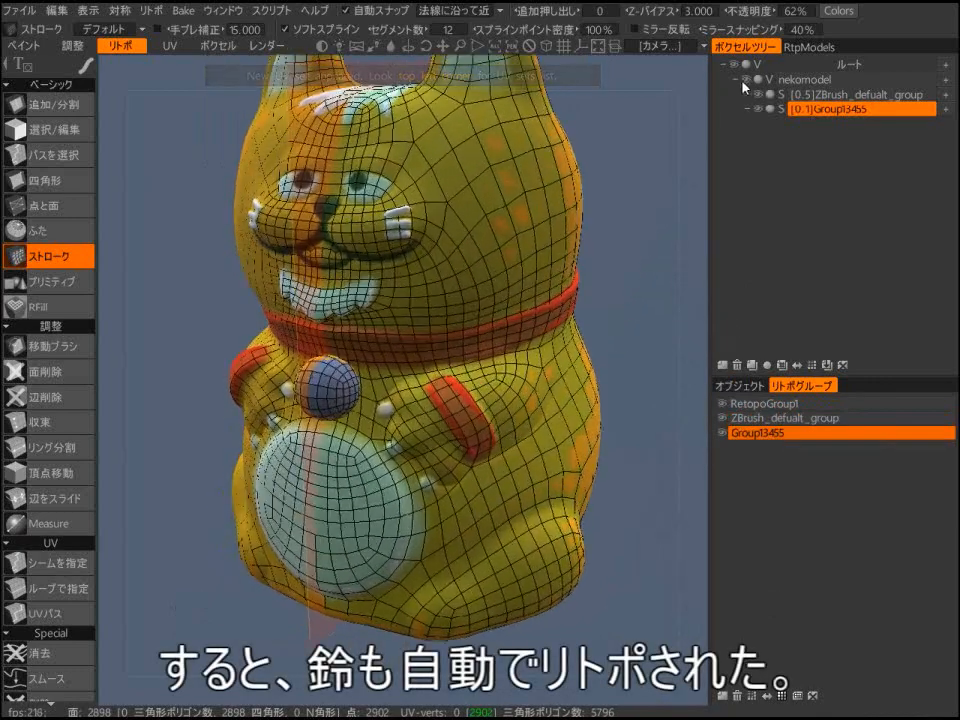
left_click(745, 79)
scroll(654, 240, "up", 5)
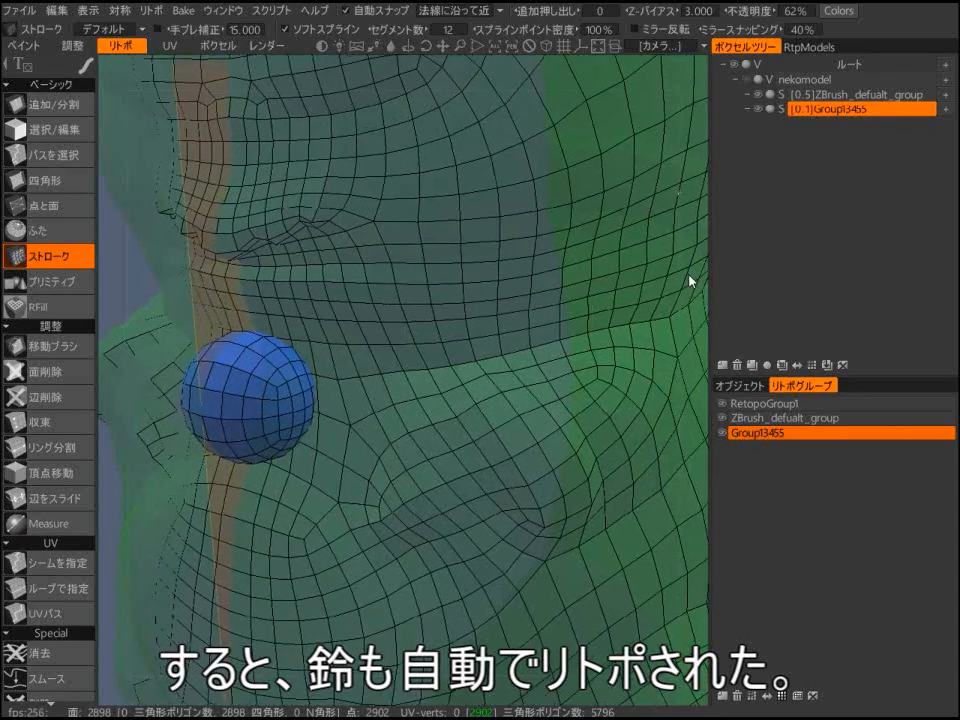
Step: Examine the retopo mesh of the whole cat and show the nekomodel volume again
left_click_drag(689, 276, 521, 407, "alt")
right_click_drag(521, 407, 416, 555, "alt")
left_click_drag(416, 555, 493, 611, "alt")
middle_click_drag(620, 437, 606, 504, "alt")
left_click_drag(662, 500, 609, 438, "alt")
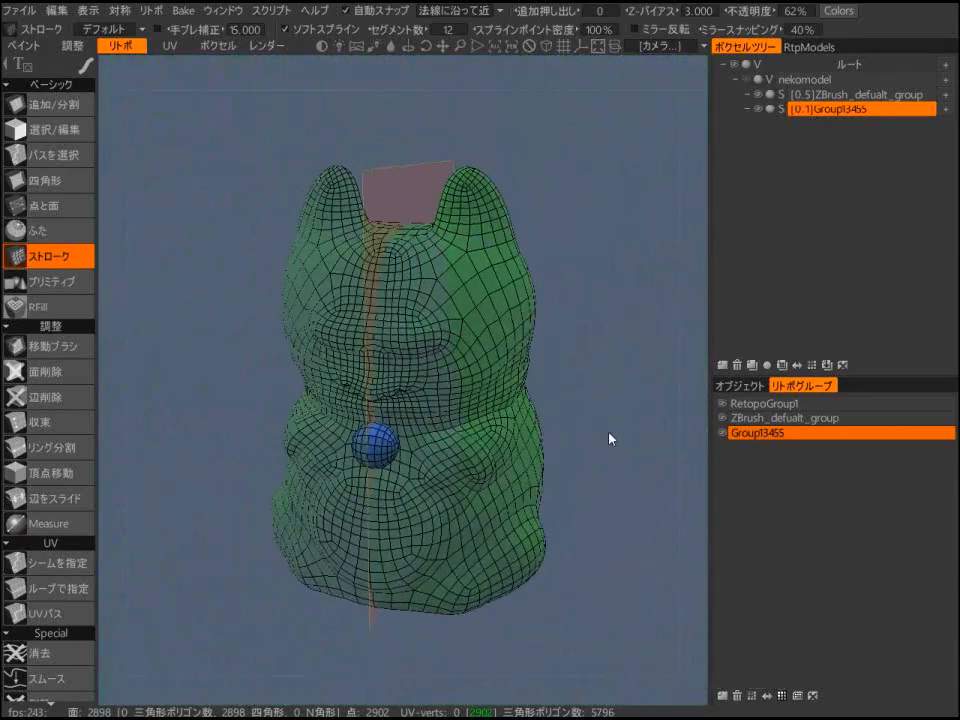
key("s")
left_click(576, 391)
right_click_drag(604, 289, 607, 299, "alt")
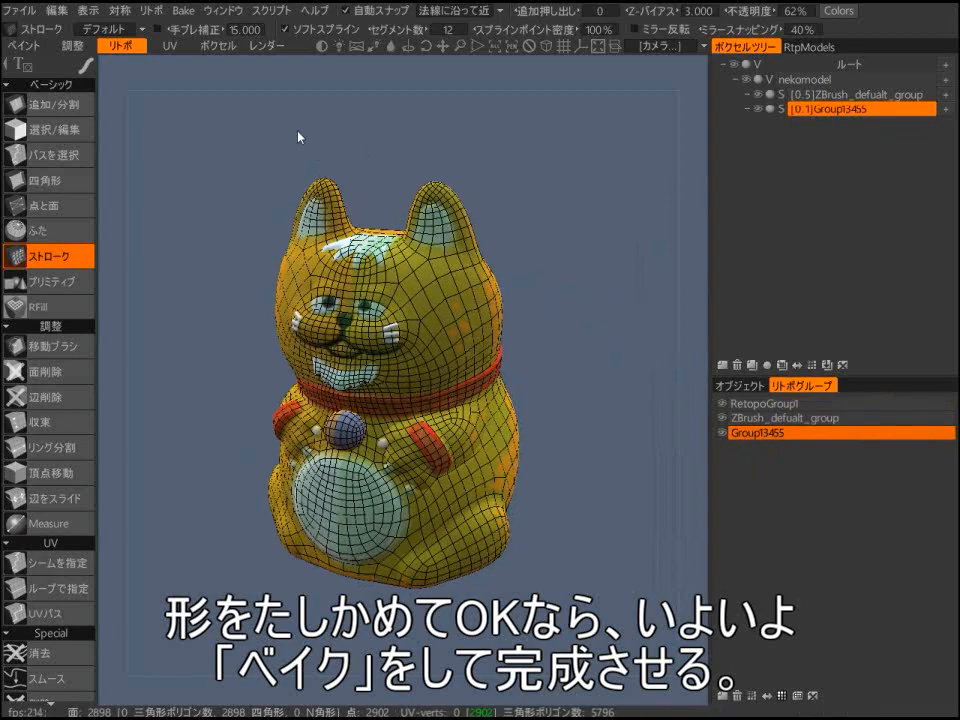
Step: Bake the retopo mesh with a normal map for per-pixel painting, keeping the default scan depths and import settings
left_click(188, 12)
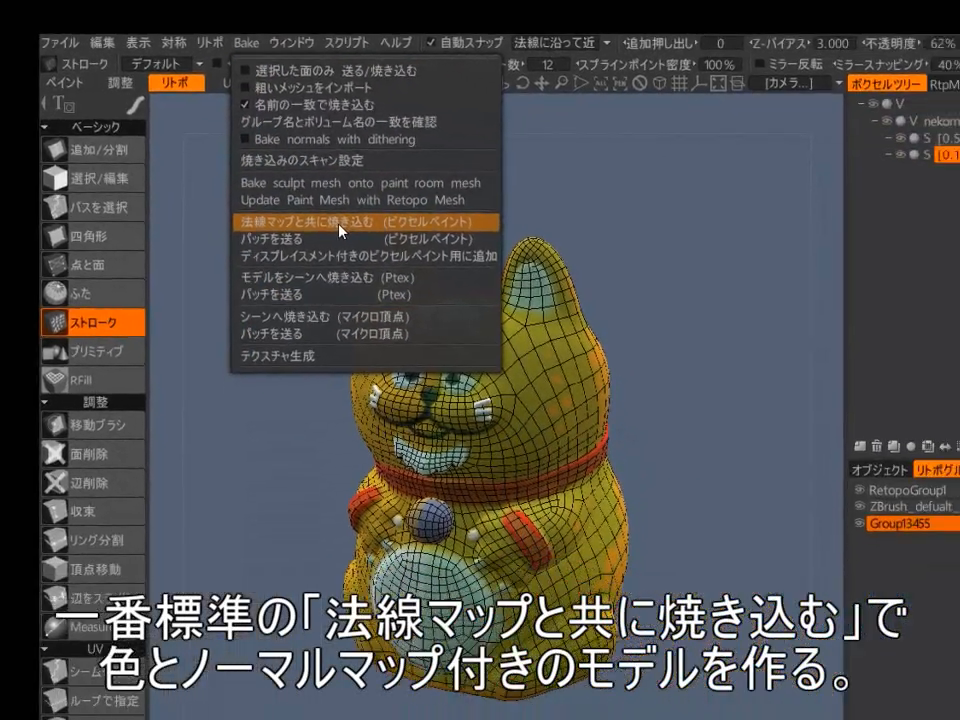
left_click(532, 397)
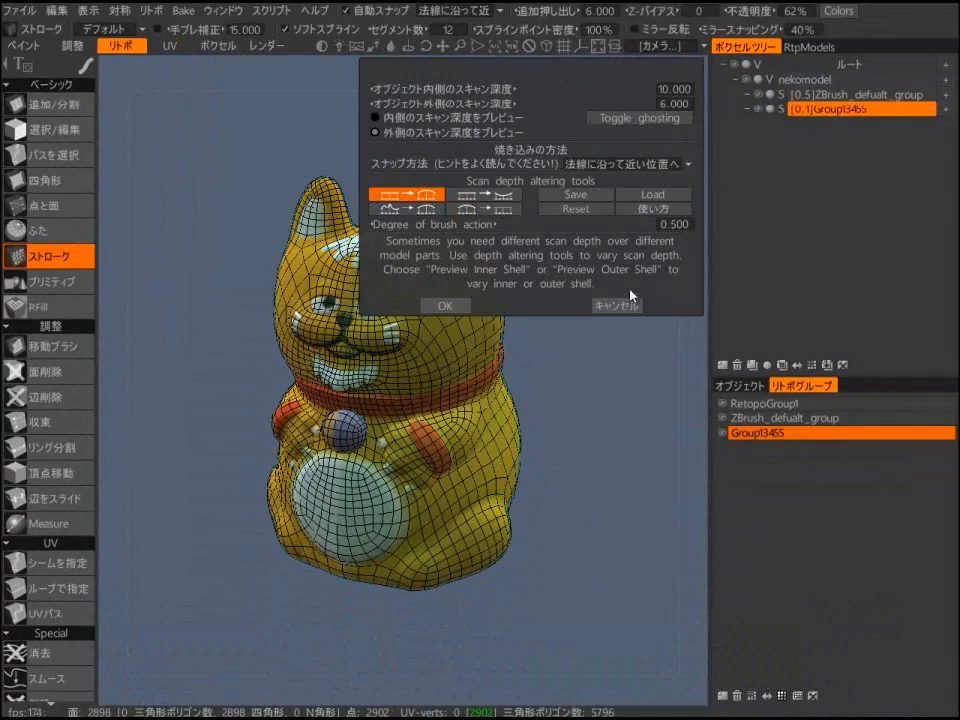
middle_click_drag(606, 369, 573, 451)
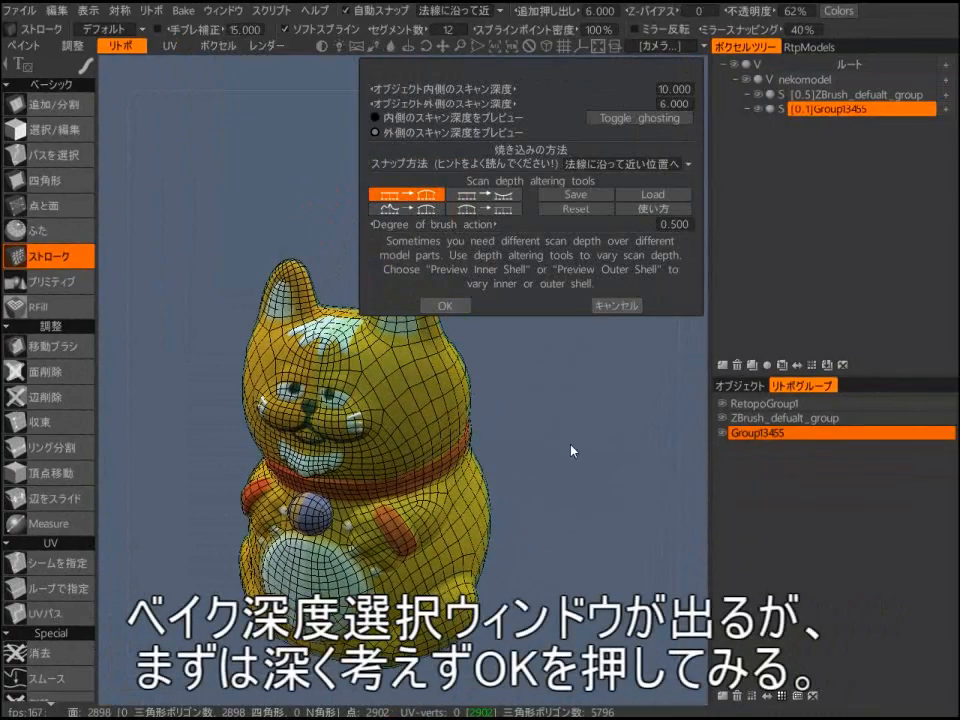
left_click_drag(573, 451, 529, 422)
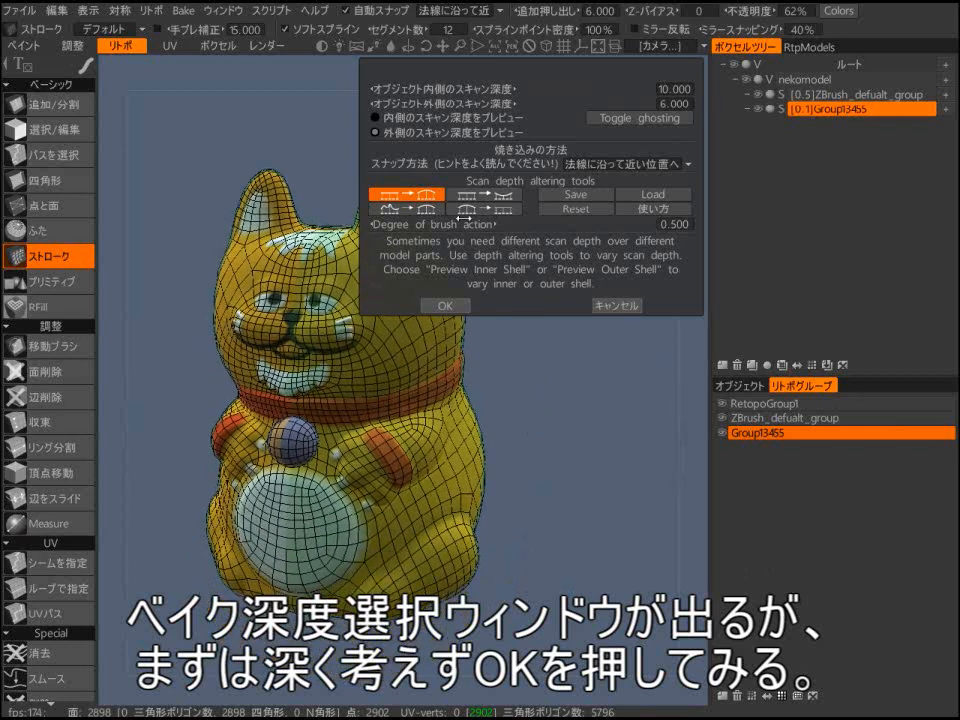
left_click(446, 306)
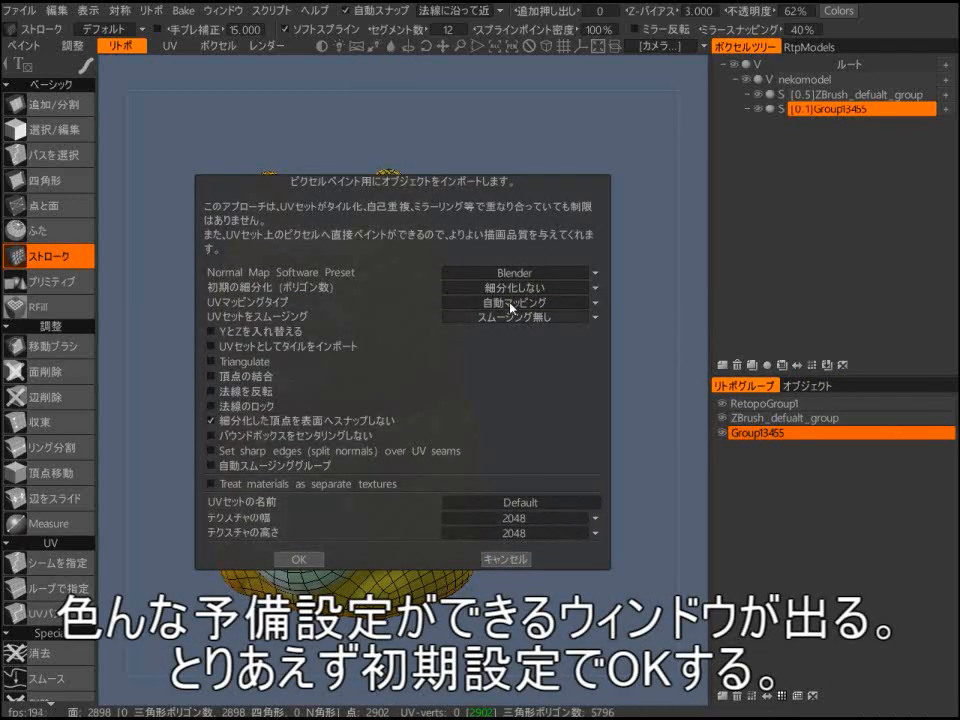
left_click(298, 556)
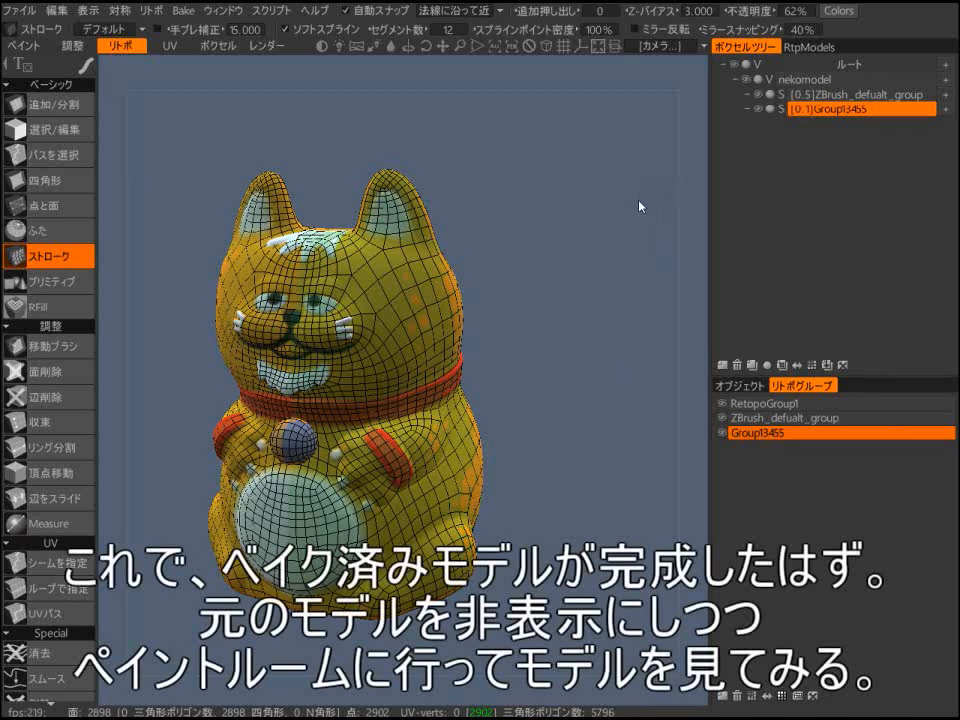
Step: Hide the nekomodel volume and inspect the baked low-poly cat with its wireframe in the Paint room
middle_click_drag(612, 223, 648, 231)
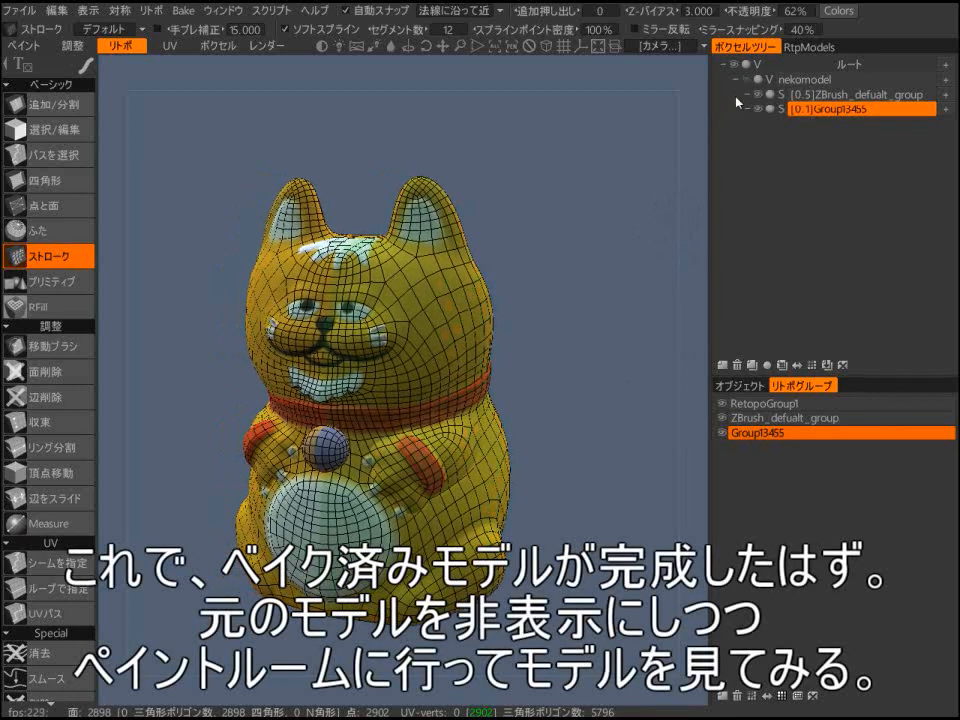
left_click_drag(652, 212, 629, 241)
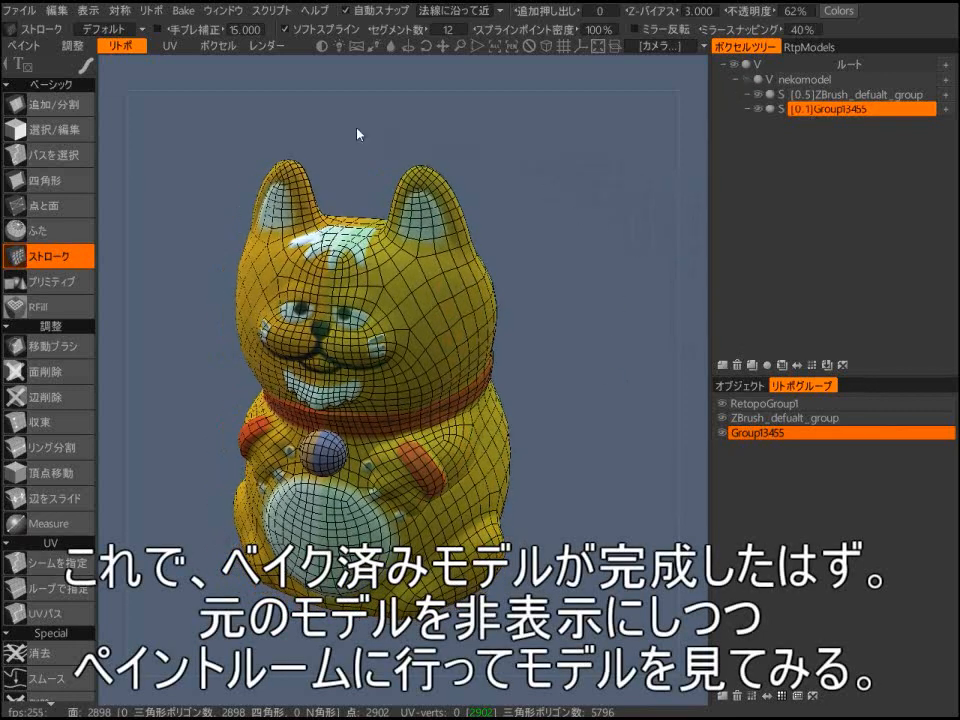
left_click(43, 46)
left_click_drag(534, 328, 585, 276)
scroll(594, 298, "up", 2)
key("w")
scroll(526, 330, "up", 3)
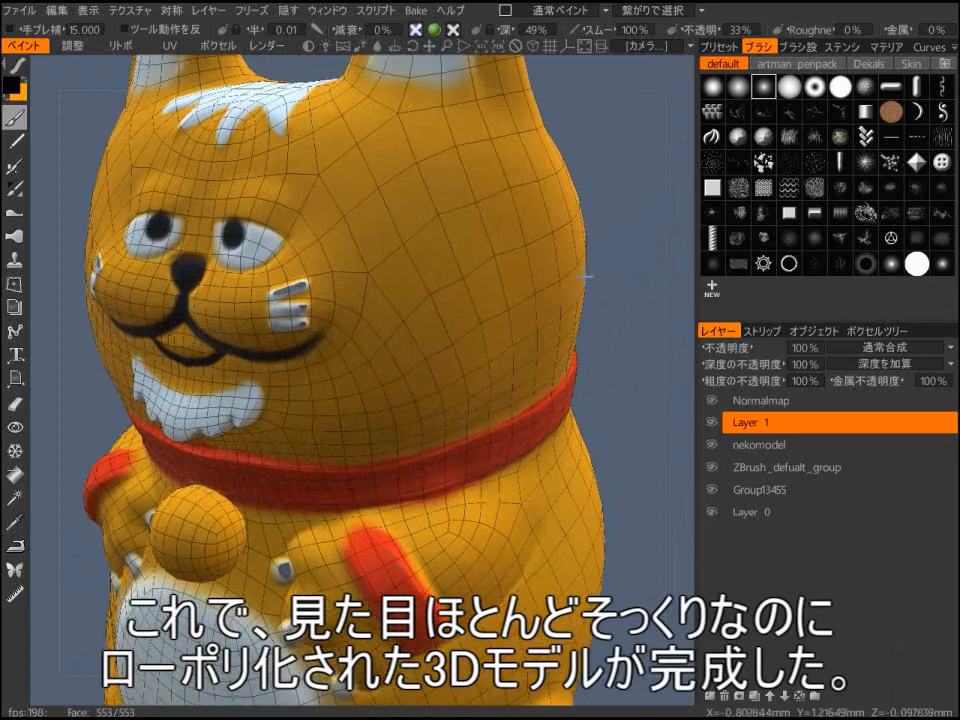
Step: Turn off the wireframe and examine the baked whiskers and claws up close
middle_click_drag(589, 279, 627, 387)
right_click_drag(627, 387, 507, 434)
left_click_drag(507, 434, 579, 414)
key("w")
key("w")
key("w")
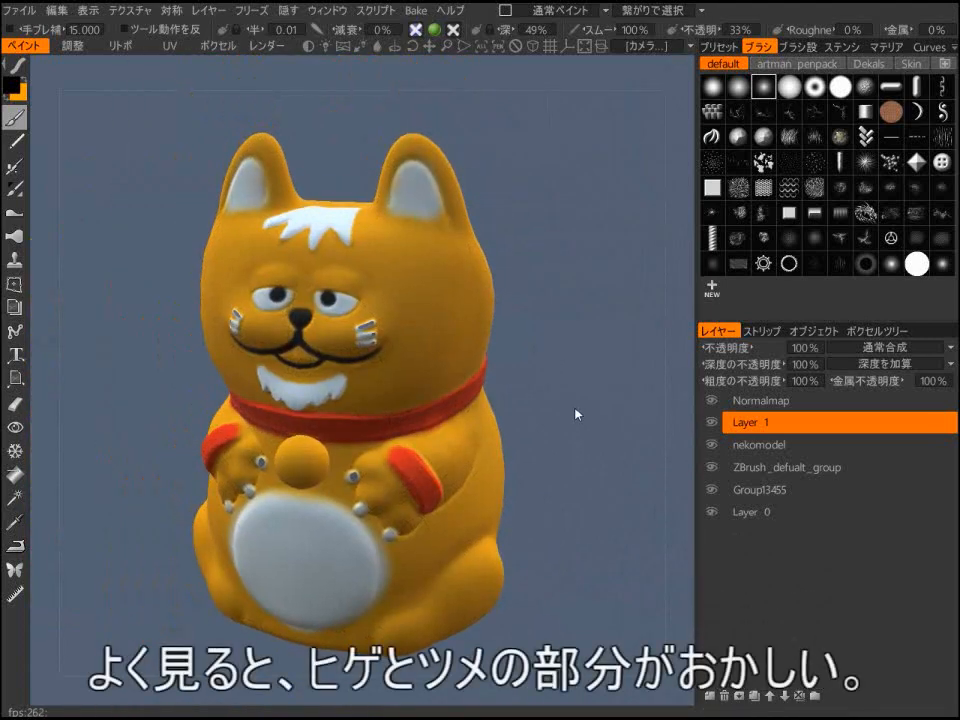
right_click_drag(569, 406, 624, 318)
scroll(606, 236, "down", 5)
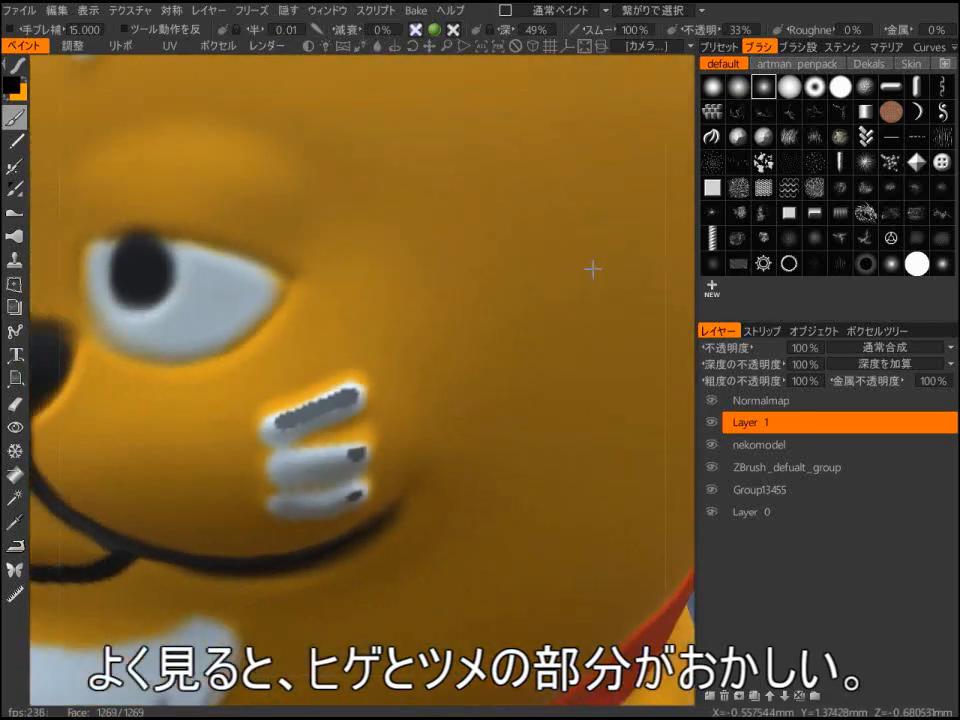
right_click_drag(594, 268, 533, 437, "alt")
middle_click_drag(533, 437, 508, 274, "alt")
right_click_drag(465, 420, 433, 422, "alt")
middle_click_drag(525, 330, 540, 386, "alt")
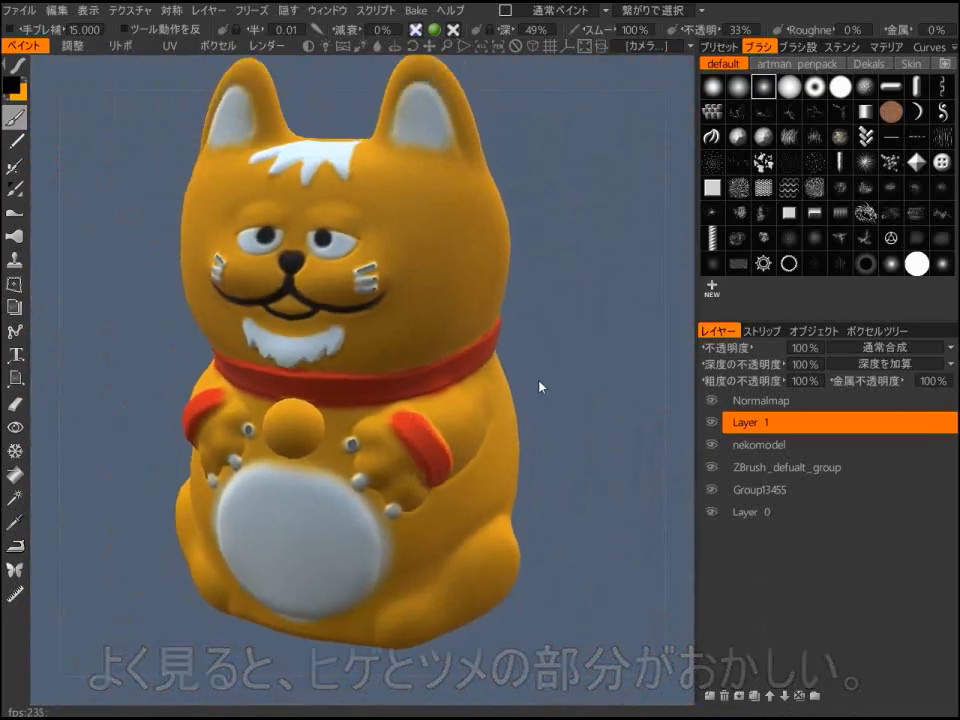
Step: Return to the Retopo room with the nekomodel volume shown and examine the claws against the retopo mesh
right_click_drag(540, 386, 558, 348, "alt")
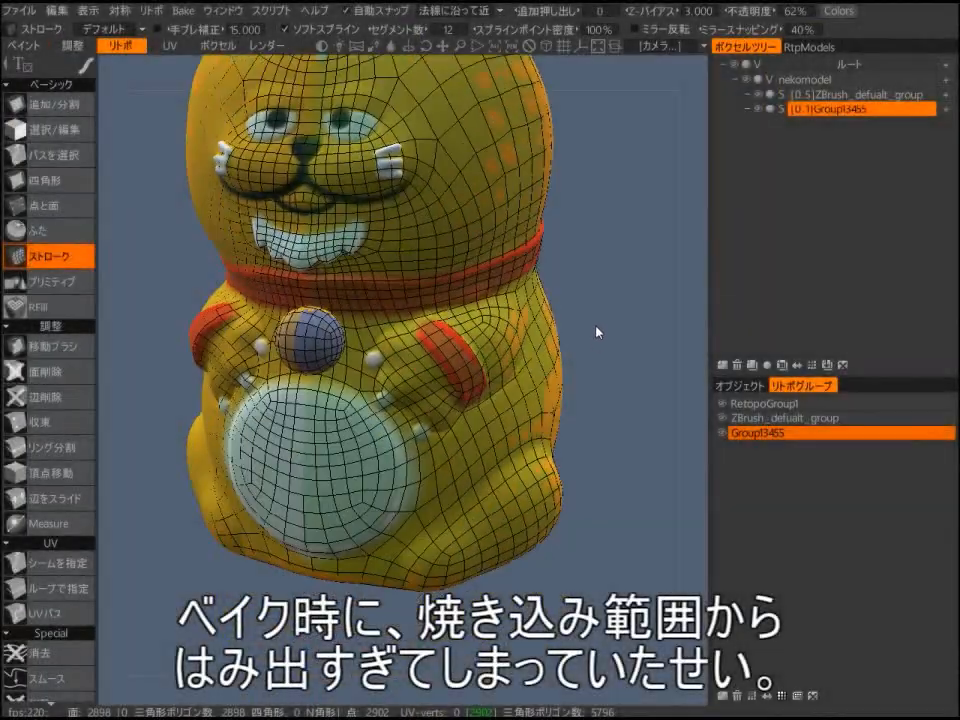
right_click_drag(446, 244, 502, 181, "alt")
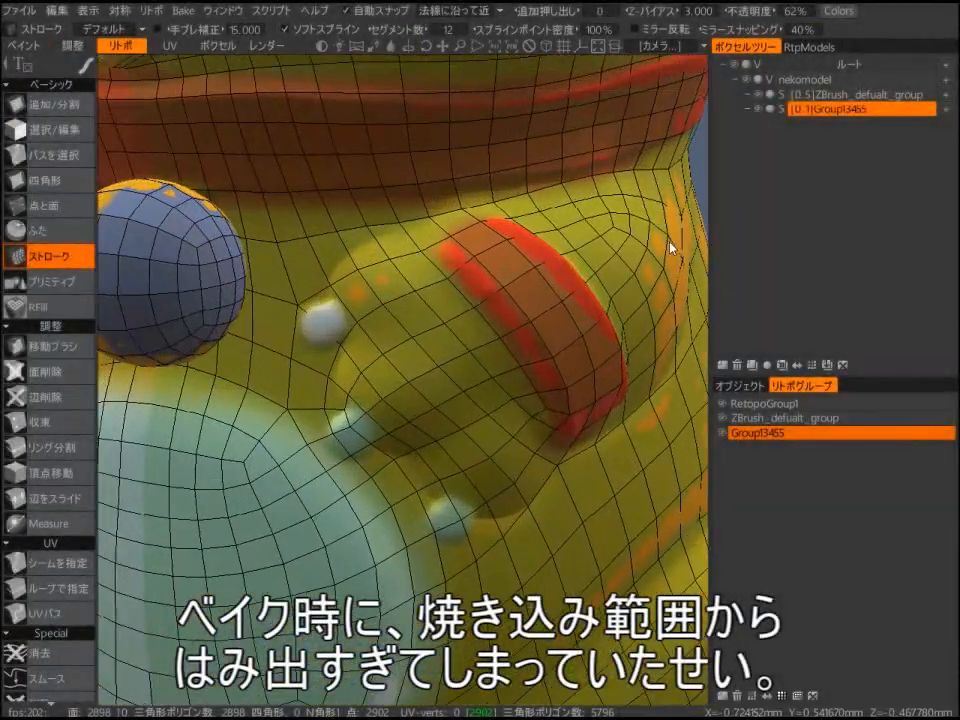
right_click_drag(415, 298, 510, 336, "alt")
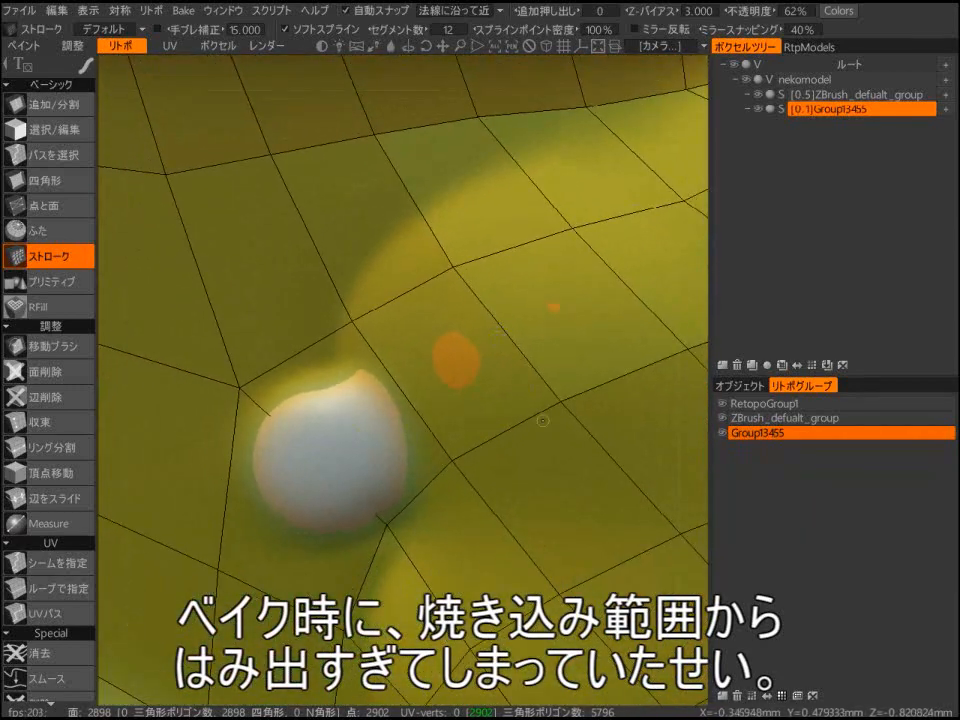
right_click_drag(504, 410, 456, 471, "alt")
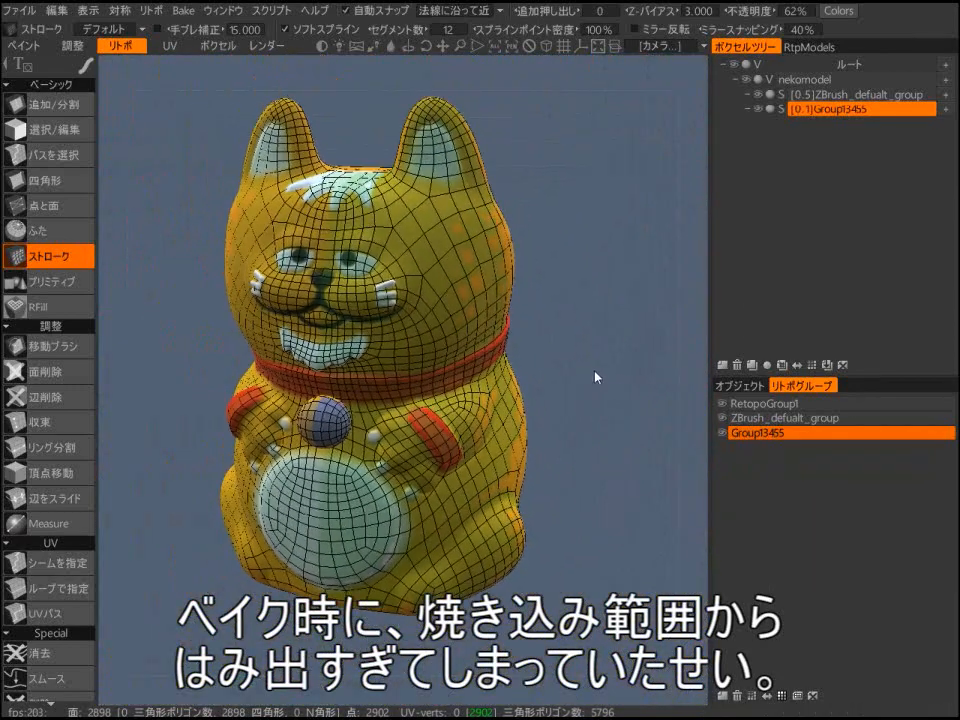
Step: Start the per-pixel normal map bake again with an inner scan depth of 10.167 and an outer scan depth of 10.637
left_click(183, 10)
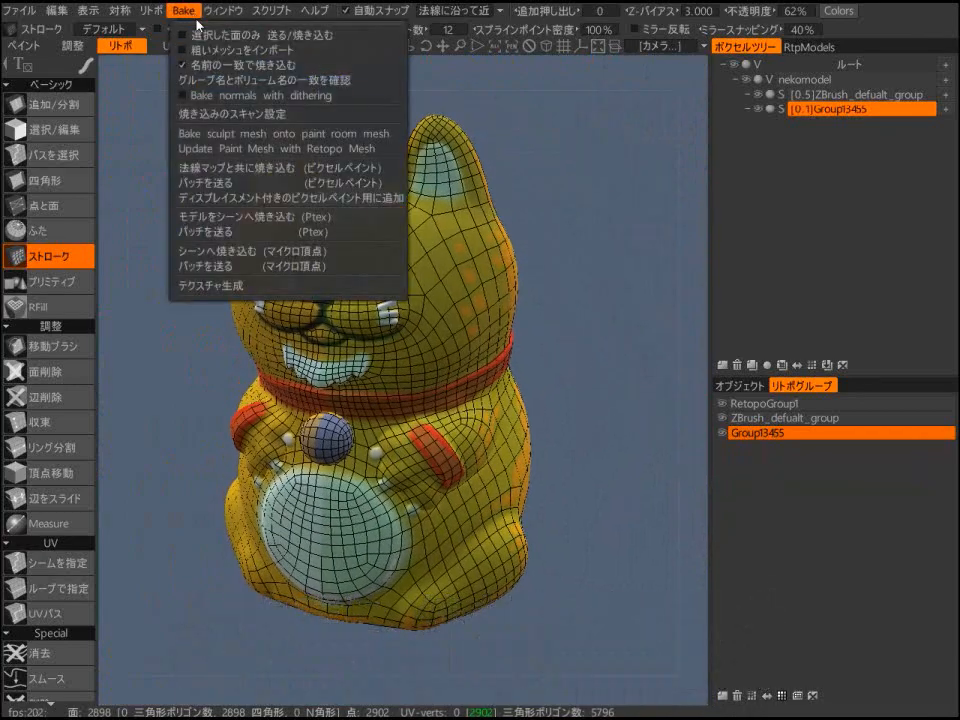
left_click(260, 168)
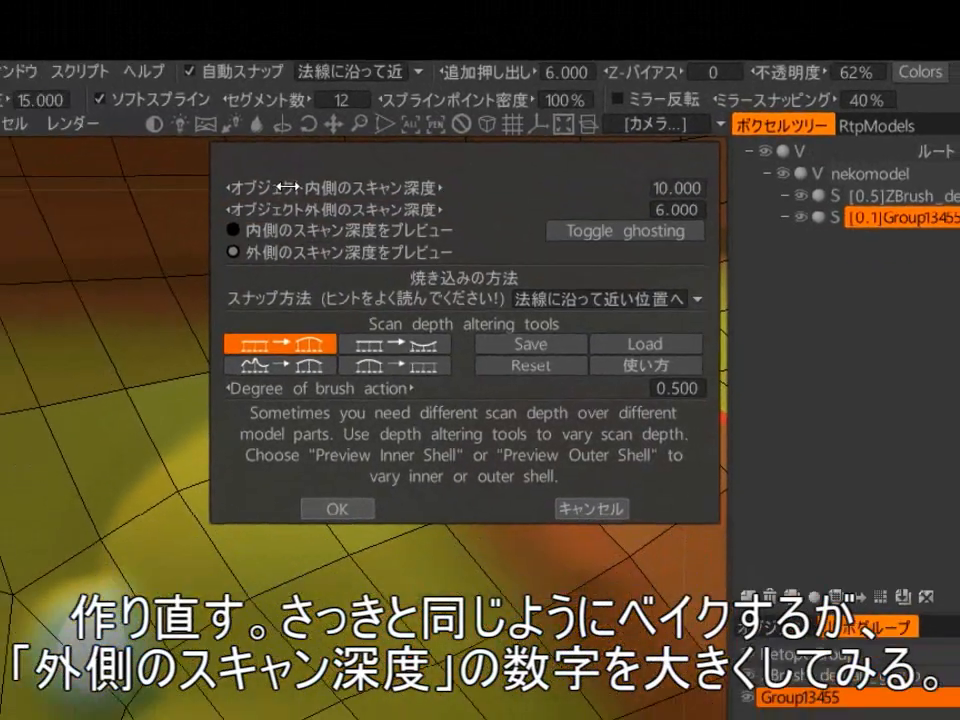
left_click_drag(288, 187, 322, 209)
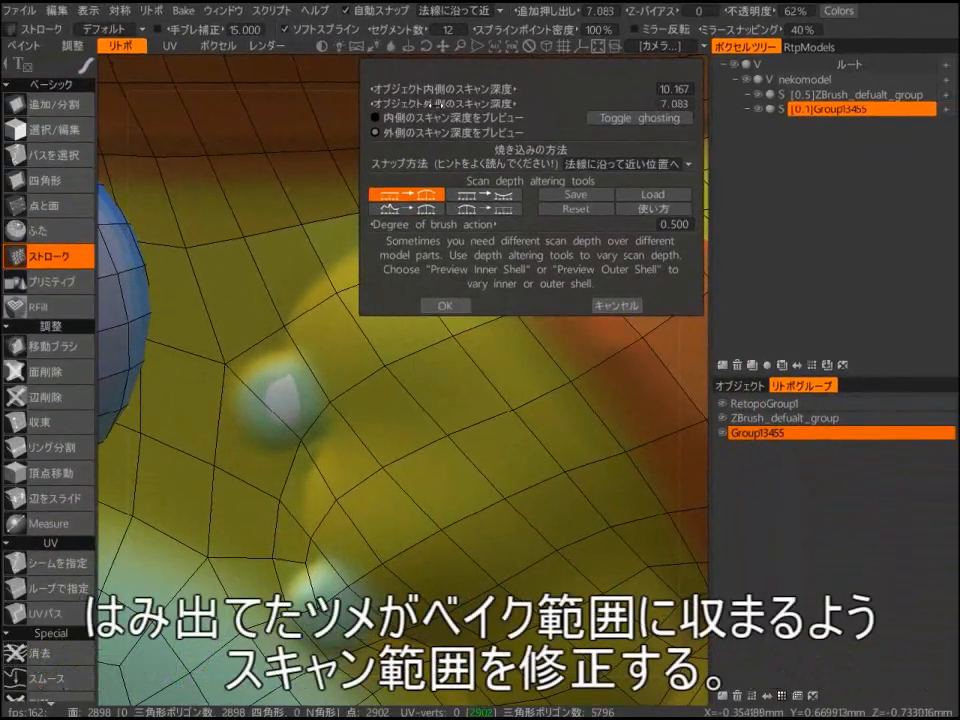
left_click_drag(437, 103, 490, 103)
Step: Check the scan range around the cat's claws and head, and run the bake with the default import settings
scroll(354, 475, "down", 5)
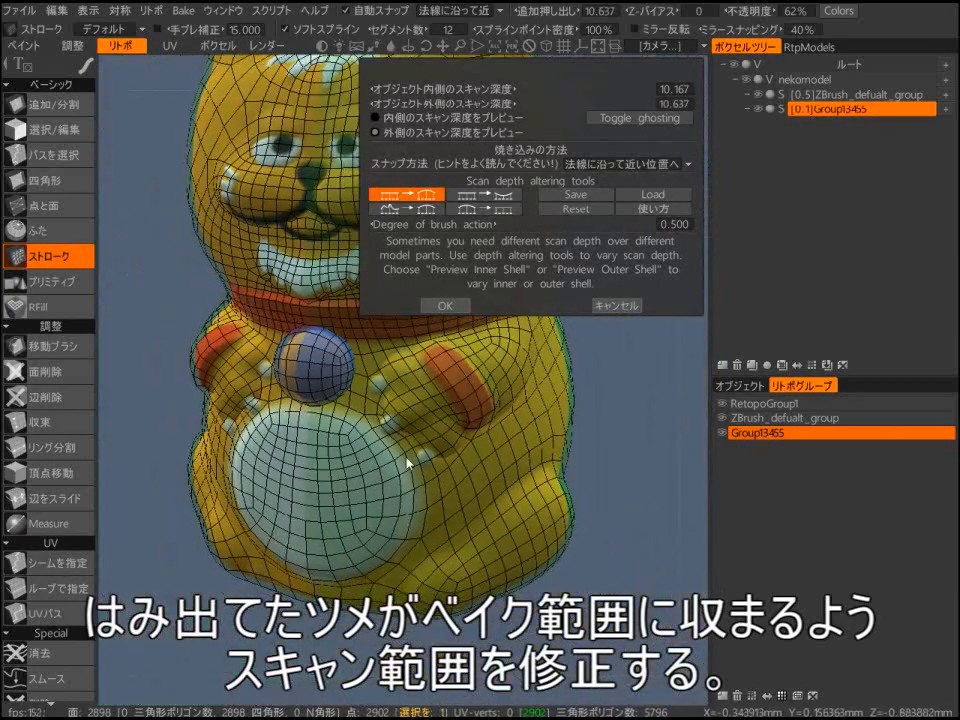
middle_click_drag(590, 345, 553, 574)
left_click_drag(620, 420, 585, 489)
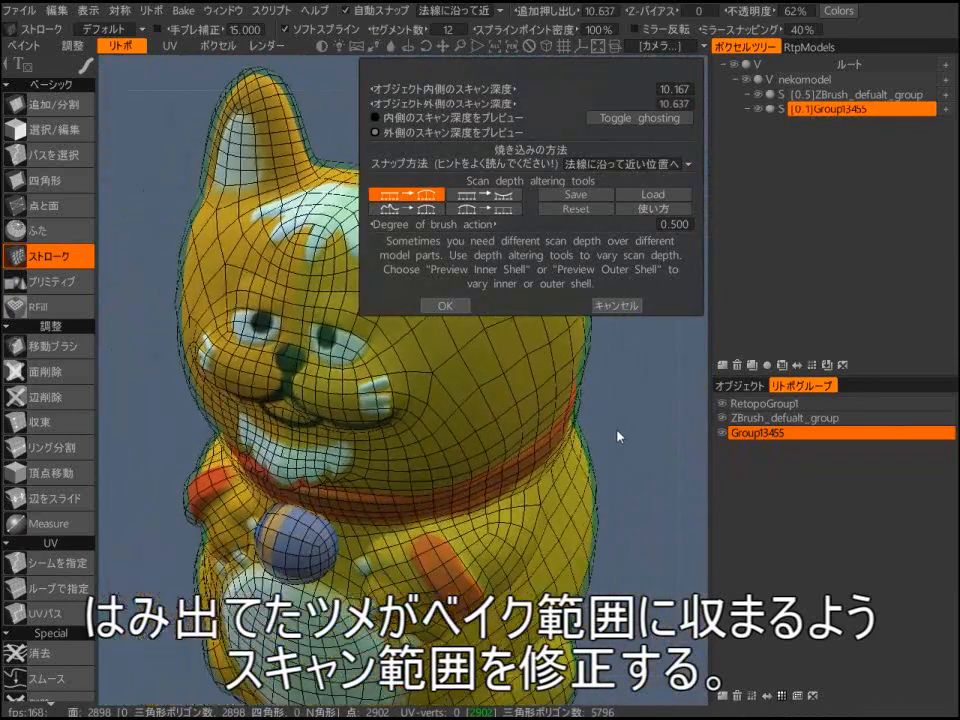
scroll(681, 363, "up", 5)
scroll(681, 363, "down", 5)
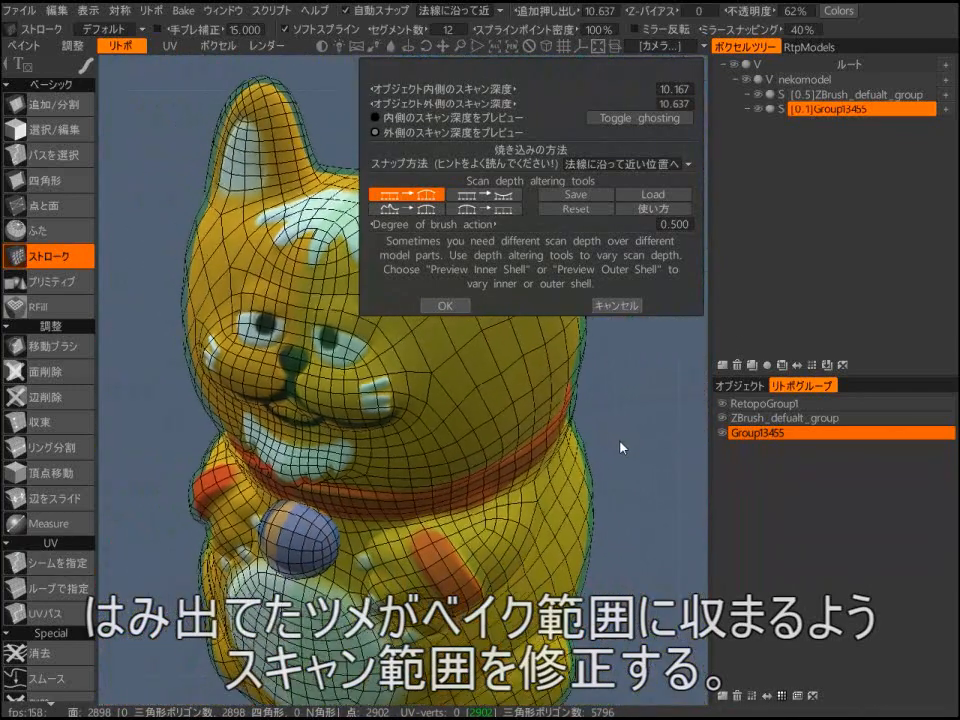
left_click_drag(681, 363, 588, 428)
left_click(443, 305)
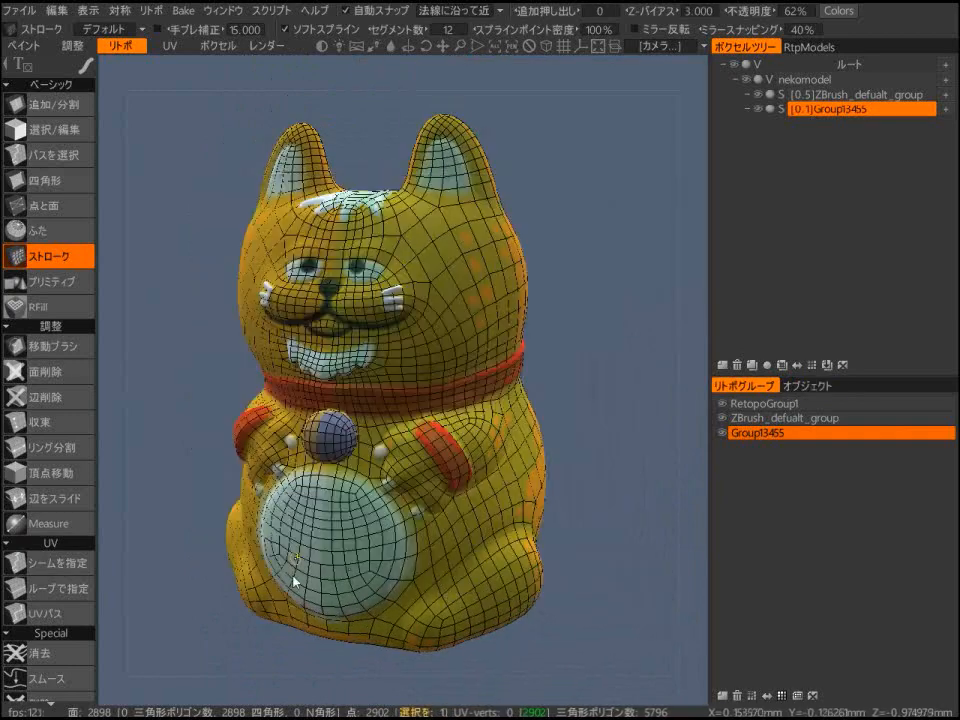
left_click(298, 559)
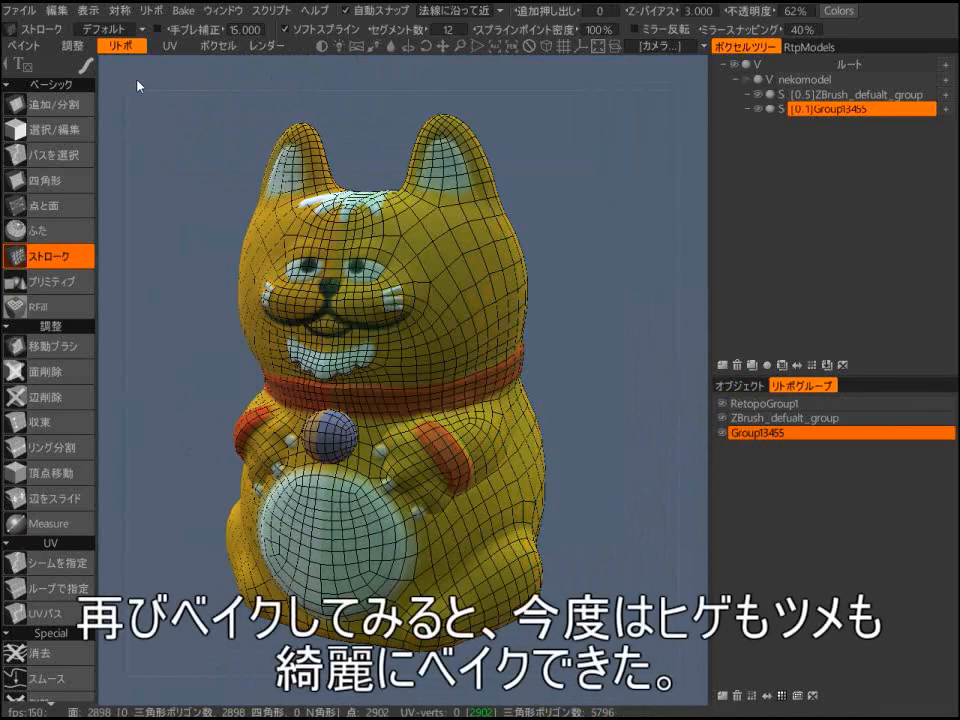
Step: Inspect the rebaked cat's claws, whiskers and ears in the Paint room
left_click(38, 47)
scroll(529, 332, "up", 6)
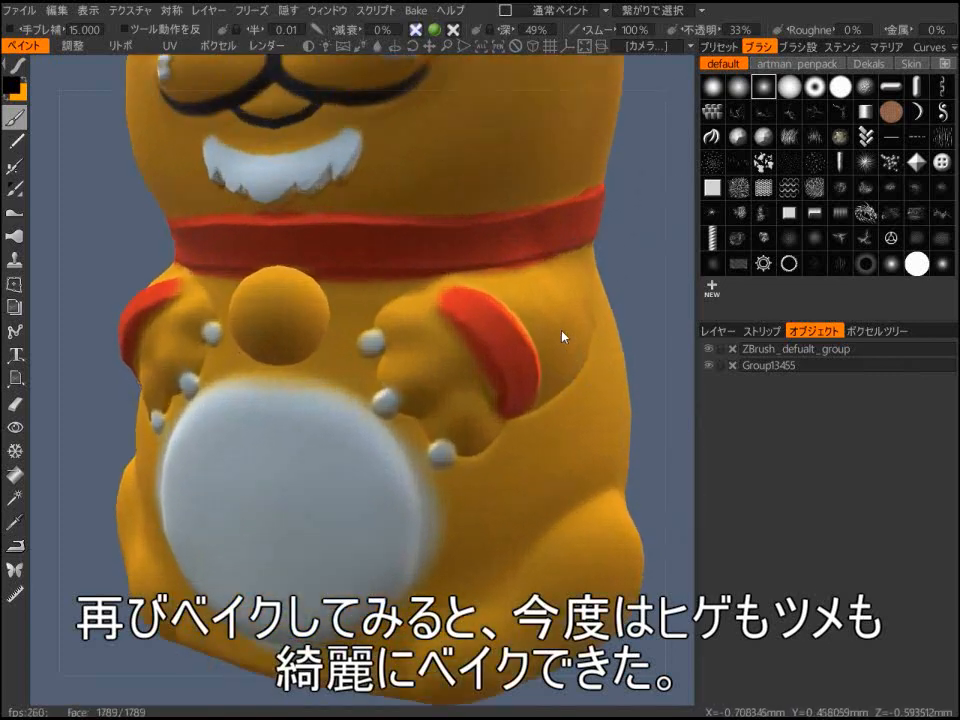
scroll(590, 305, "down", 6)
scroll(544, 379, "up", 5)
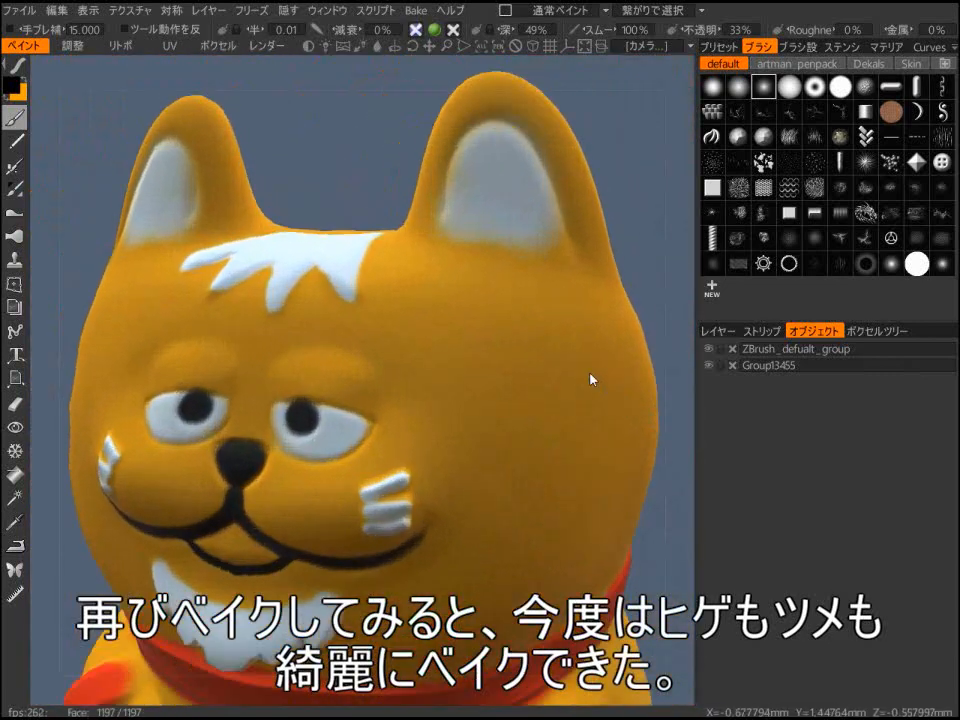
scroll(505, 378, "up", 2)
scroll(564, 326, "down", 7)
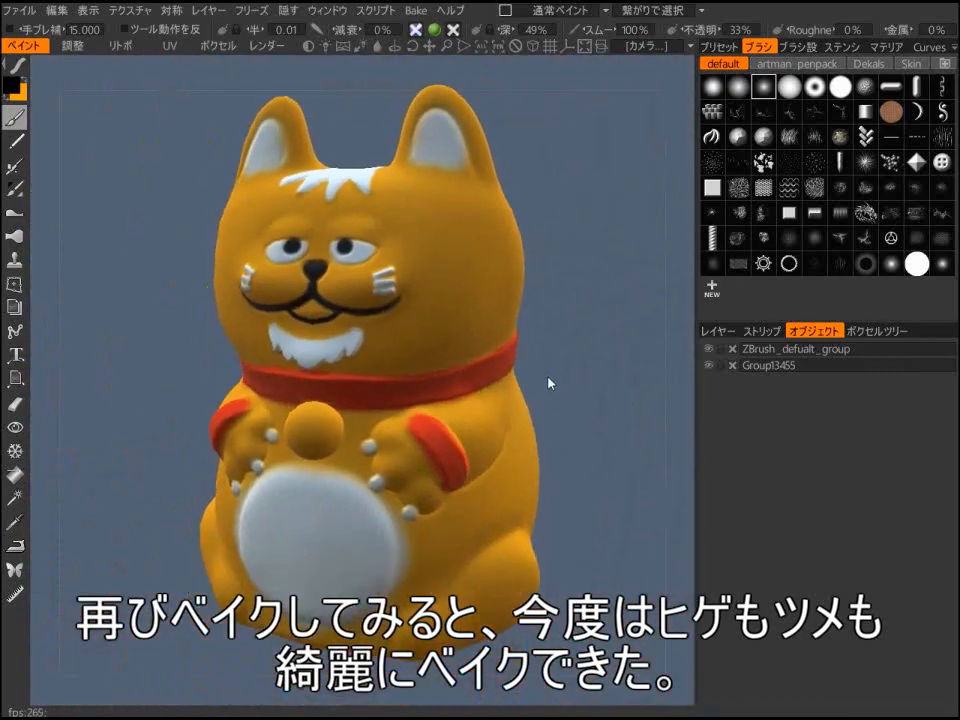
left_click_drag(560, 406, 581, 285)
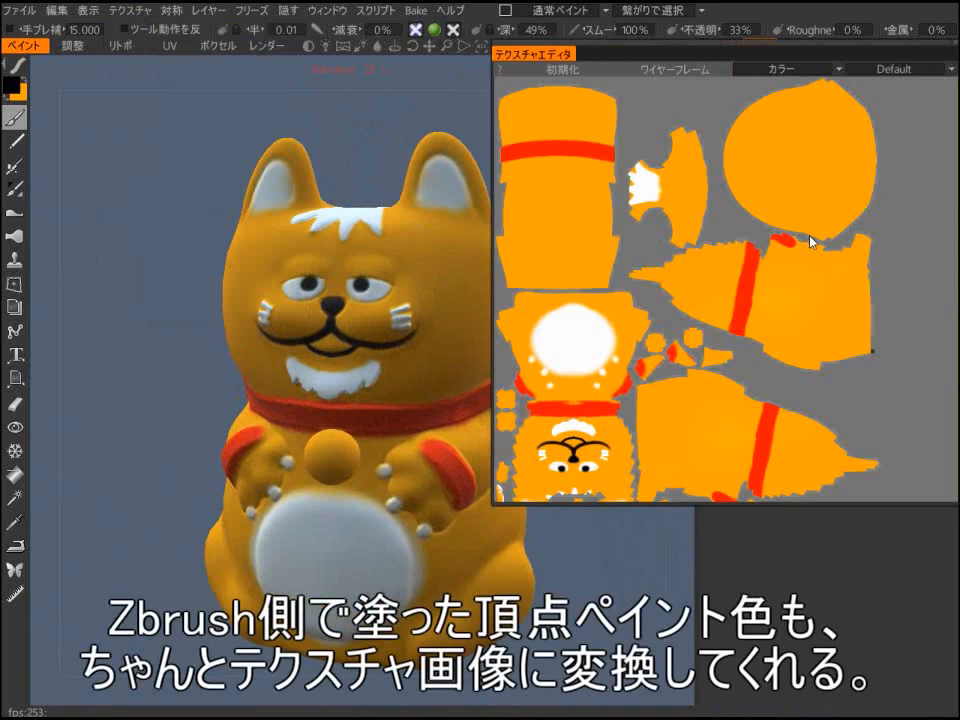
Step: Examine the baked color texture and the normal map in the Texture Editor
scroll(870, 225, "down", 2)
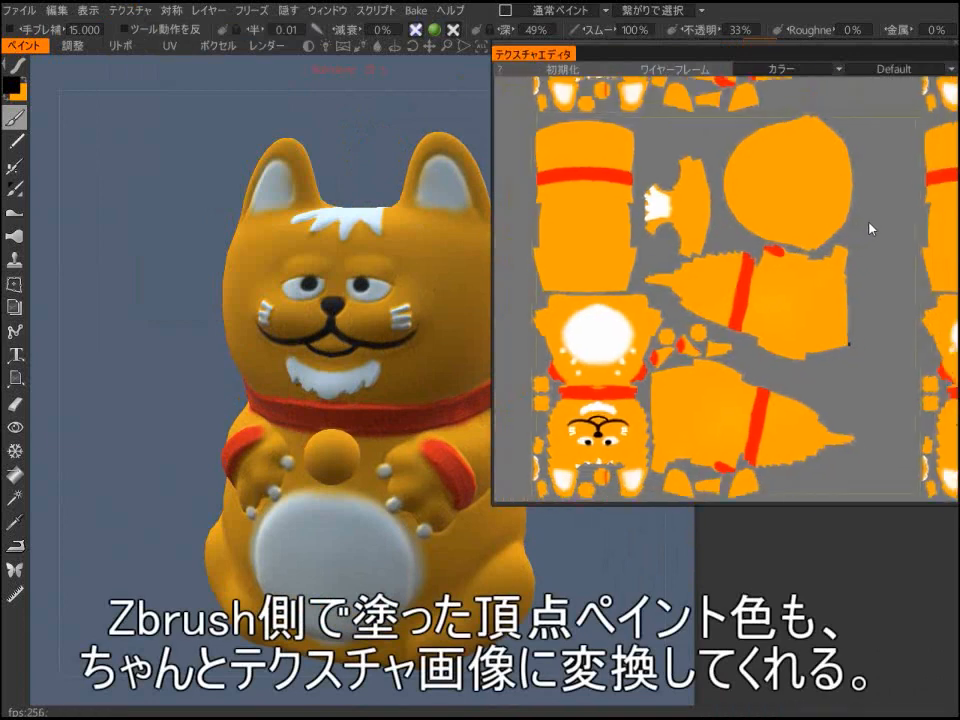
scroll(799, 311, "up", 5)
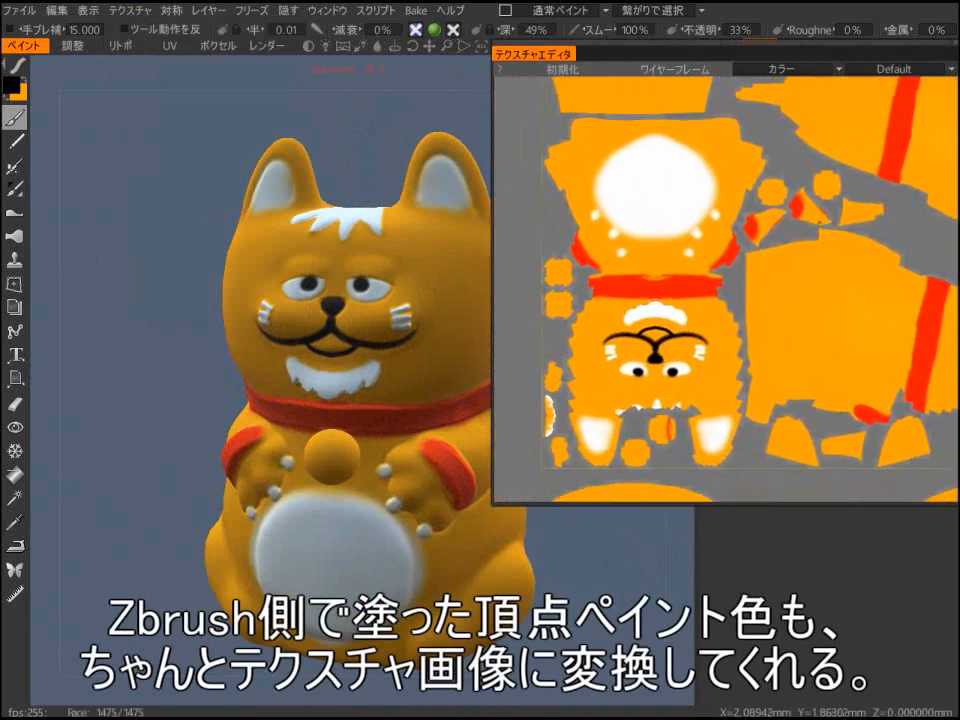
left_click(716, 68)
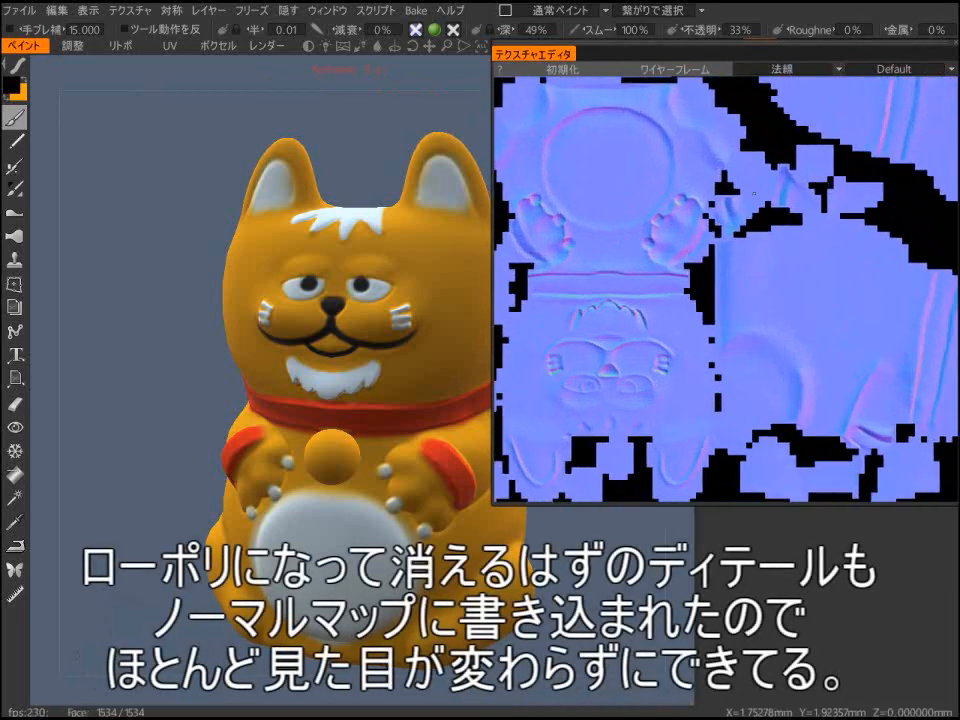
scroll(754, 192, "up", 5)
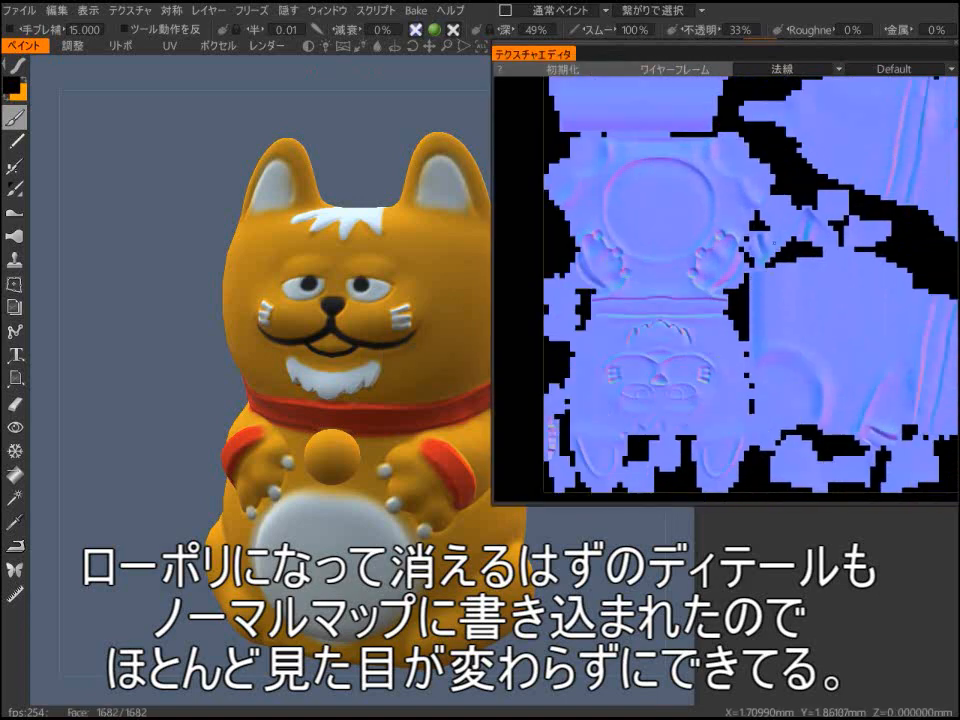
scroll(843, 155, "up", 6)
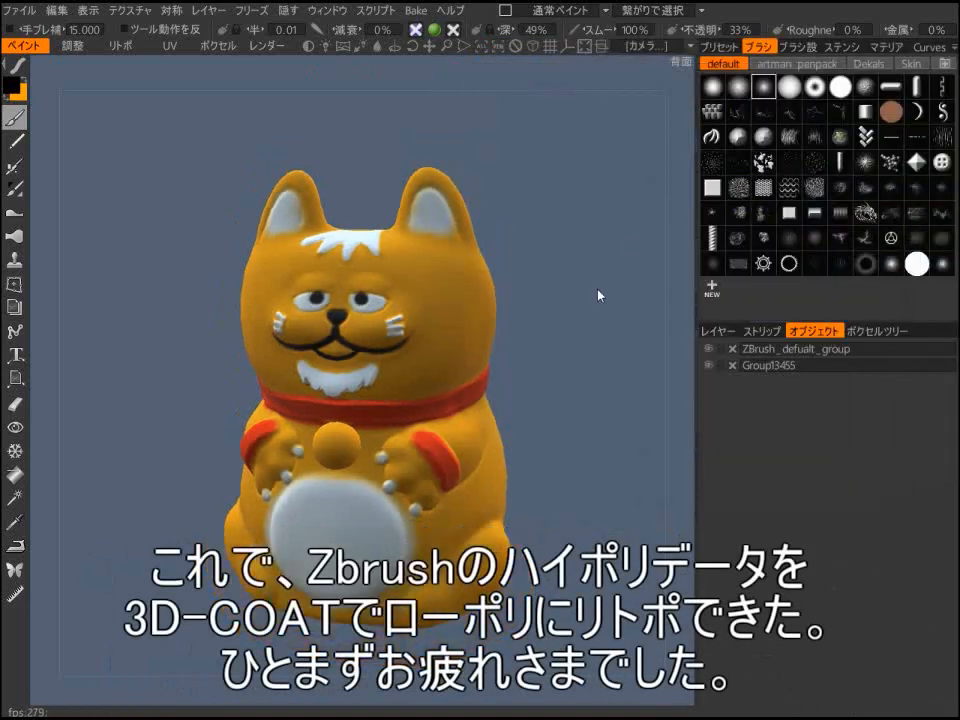
Step: Check the low-poly wireframe over the baked cat, and turn the wireframe display off again
key("w")
key("w")
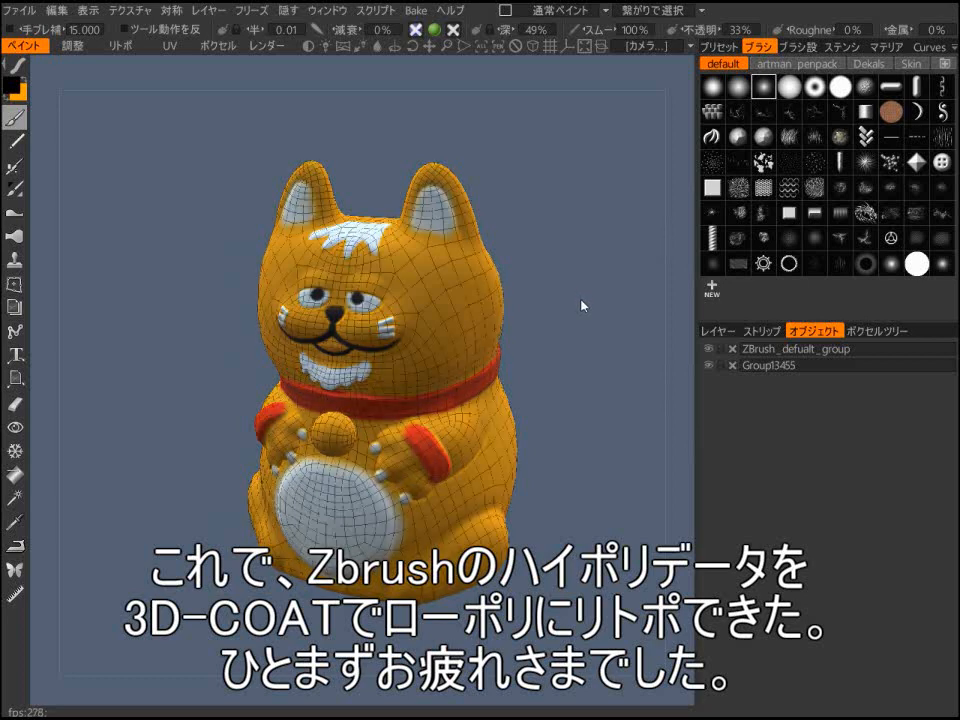
key("w")
left_click_drag(579, 309, 611, 306)
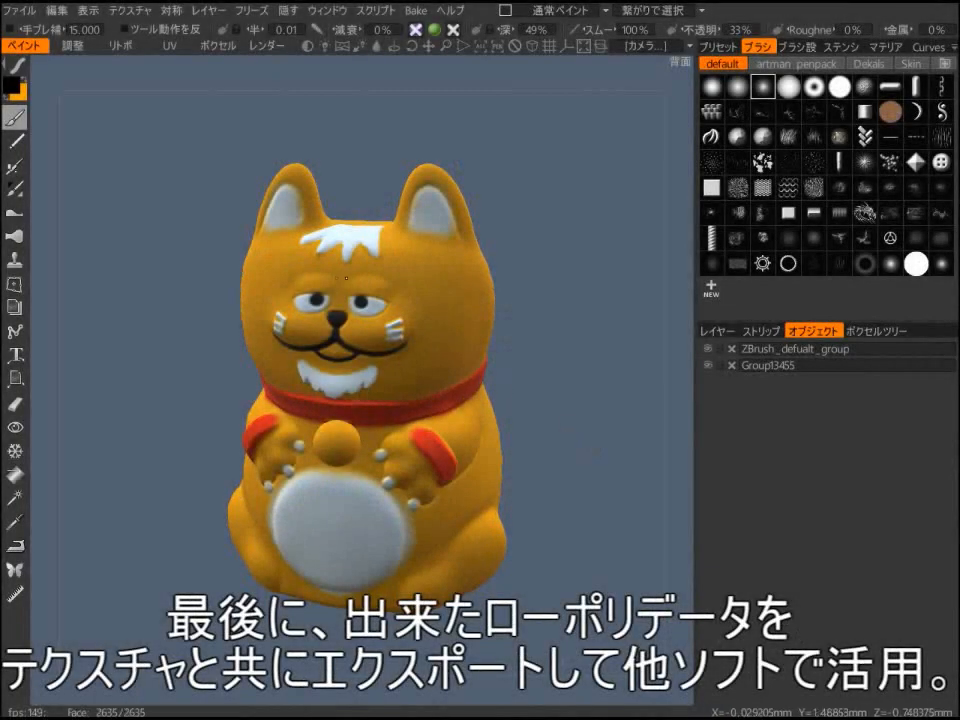
Step: Export the low-poly cat as nekoritopomodel.obj to the zbrush3dc folder, with PNG color and tangent normal map textures
left_click(22, 10)
left_click(22, 10)
left_click(22, 10)
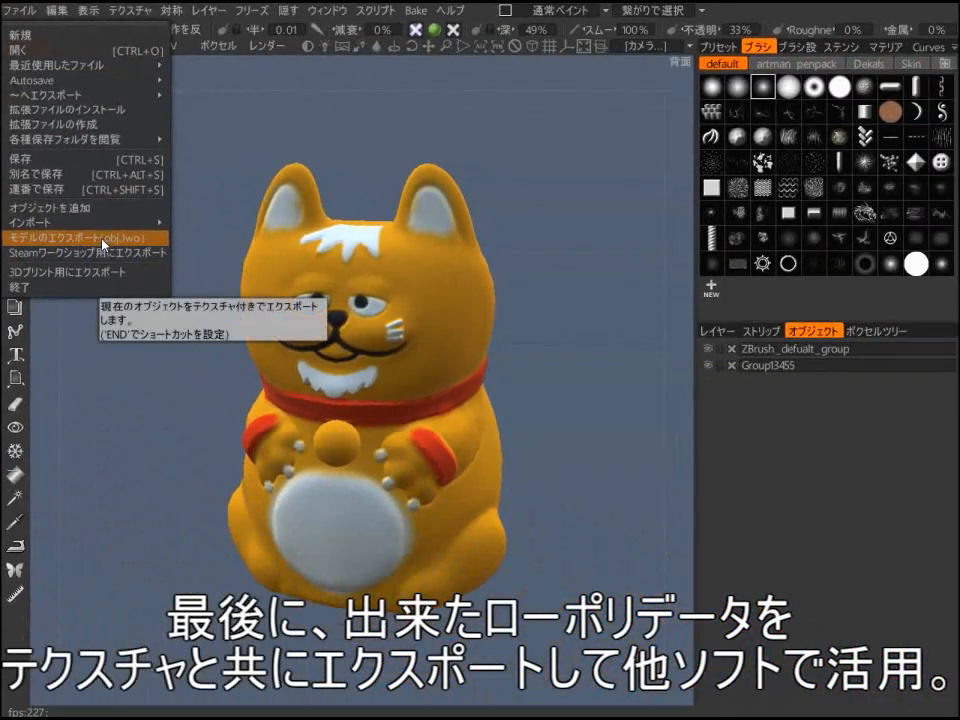
left_click(437, 458)
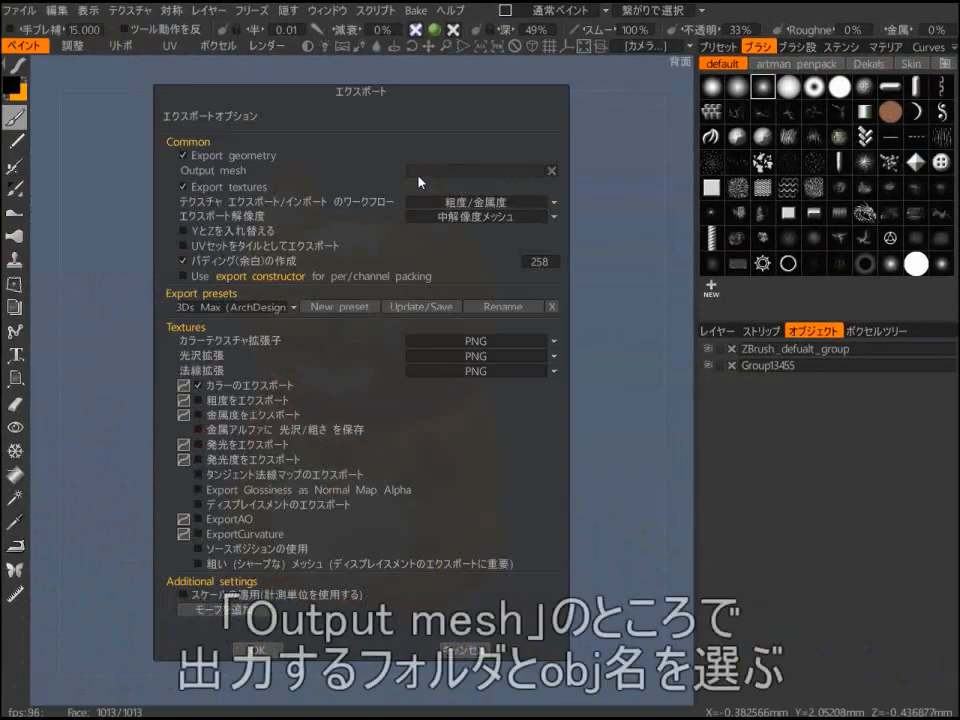
left_click(485, 176)
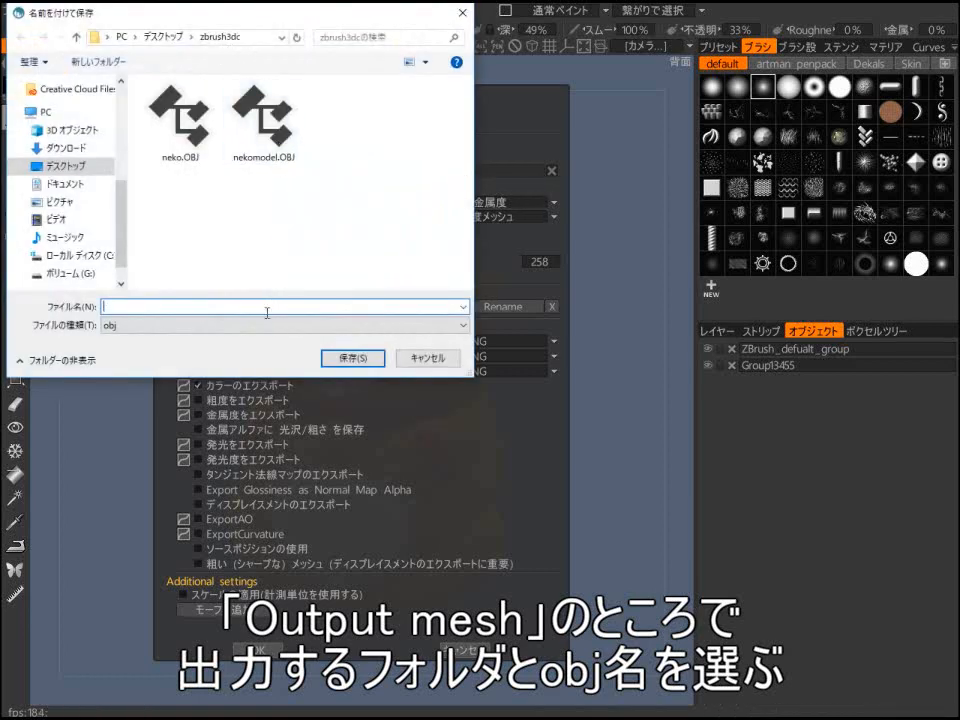
type("nekoritopomodel")
key("Return")
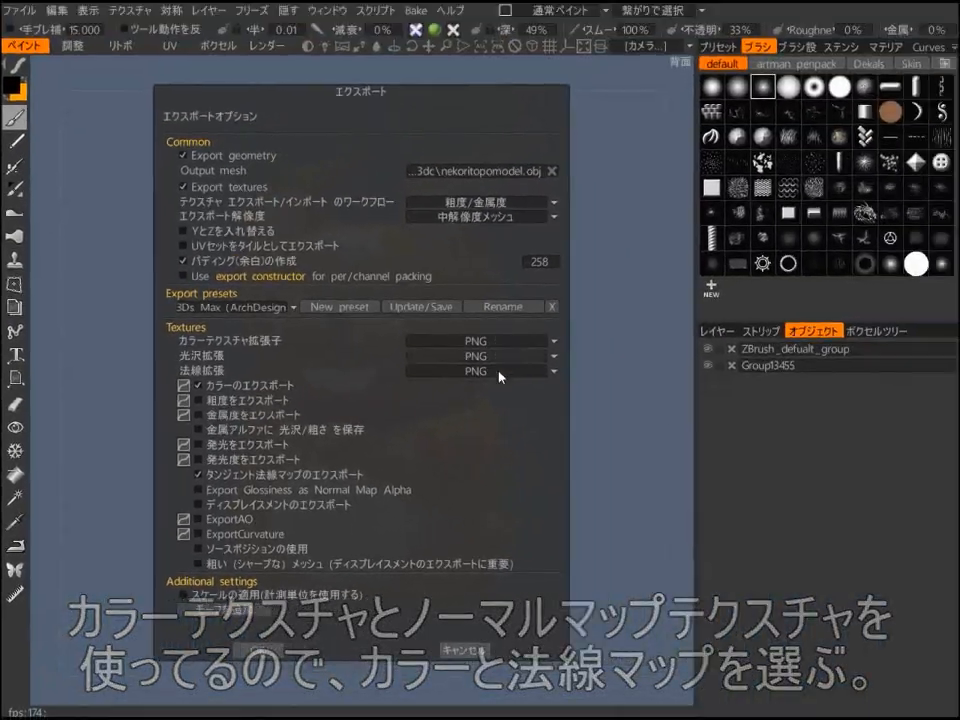
left_click(270, 652)
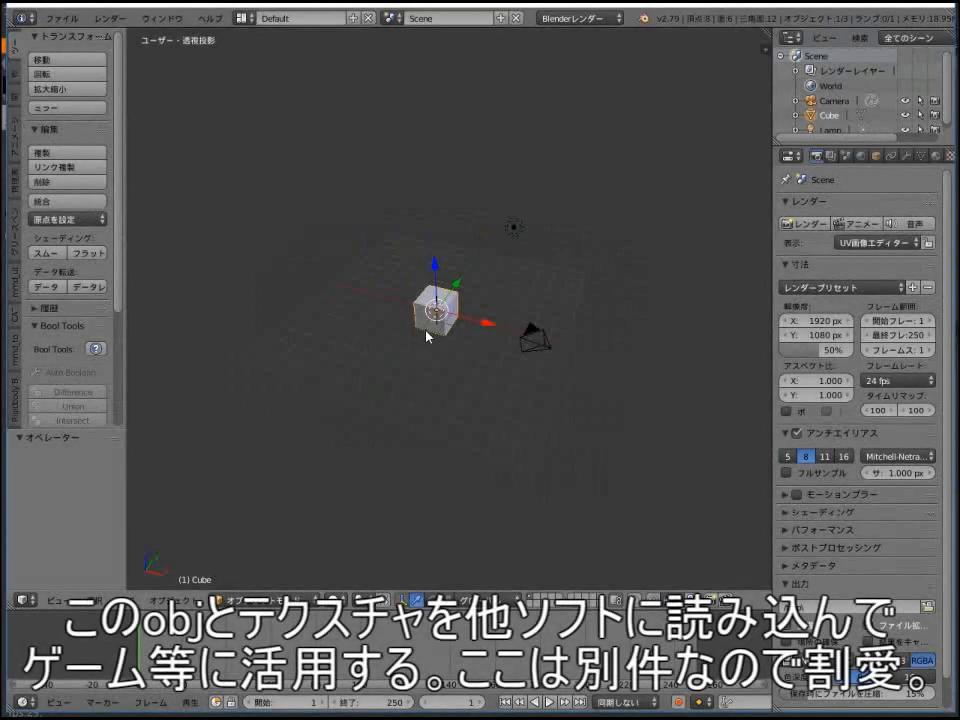
Step: In Blender, delete the default cube and import the exported low-poly cat OBJ
key("x")
left_click(395, 334)
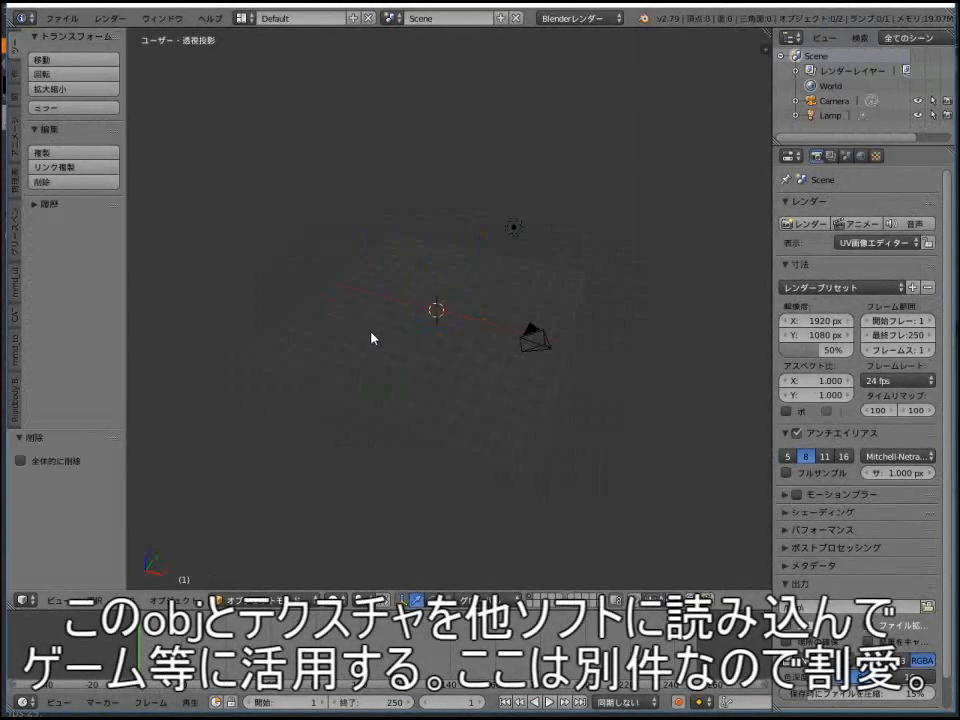
left_click(62, 18)
mouse_move(88, 301)
left_click(290, 393)
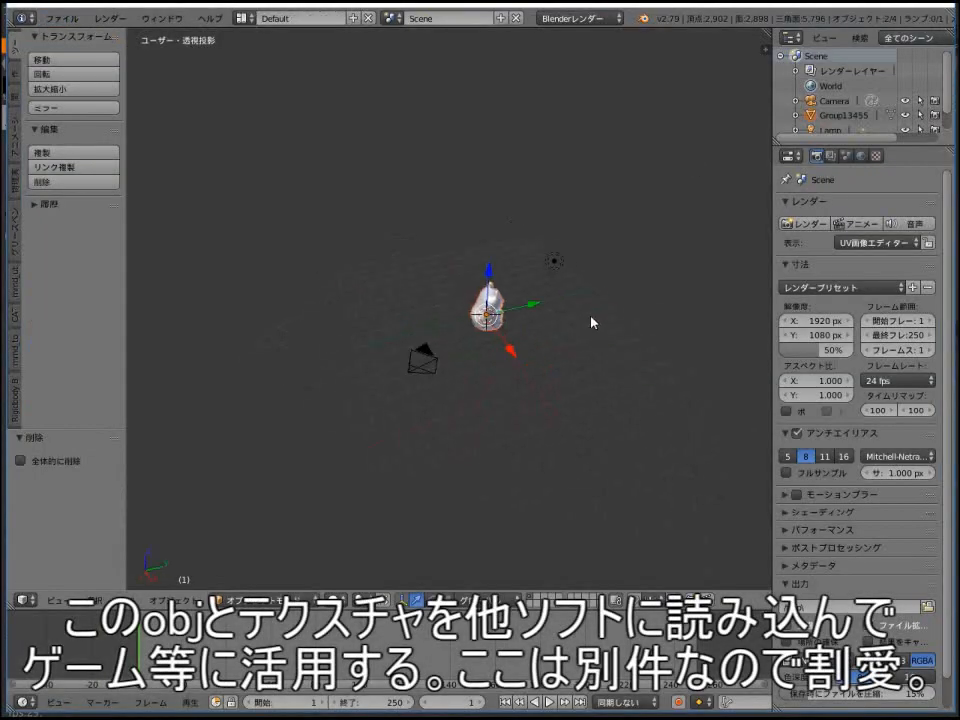